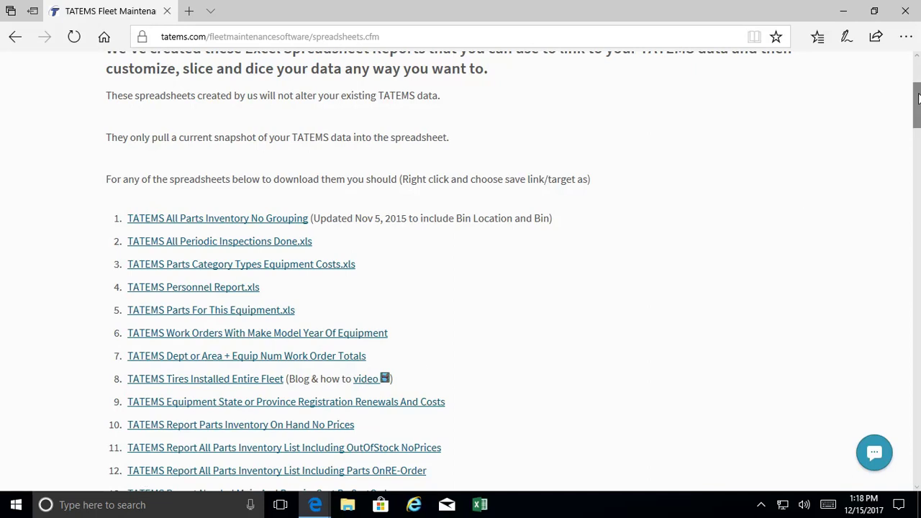
# Step: Download the TATEMS All Parts Inventory No Grouping spreadsheet as TATEMSAllPartsInventoryNoGrouping.xls into the TATEMS-Spreadsheets folder on the desktop
pyautogui.moveTo(919, 98); pyautogui.dragTo(918, 110)
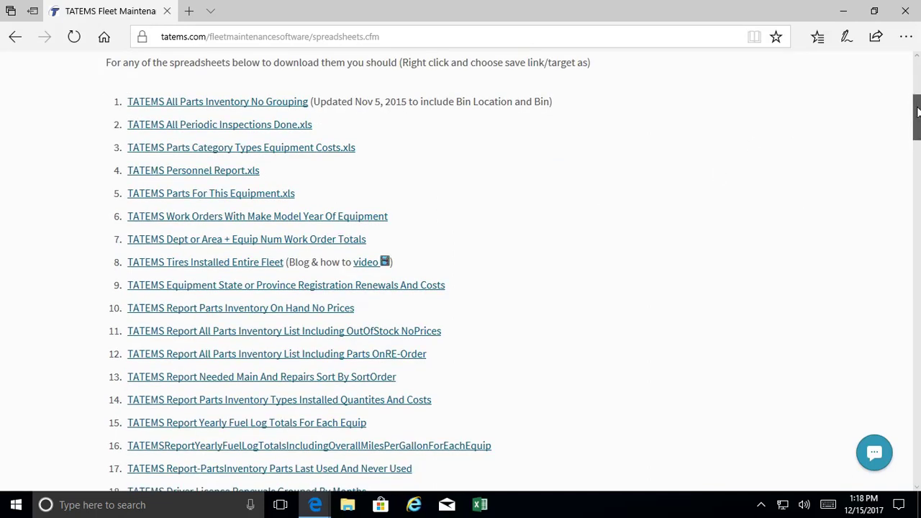
pyautogui.moveTo(918, 110)
pyautogui.mouseDown()
pyautogui.moveTo(918, 148)
pyautogui.moveTo(916, 90)
pyautogui.moveTo(916, 105)
pyautogui.mouseUp()
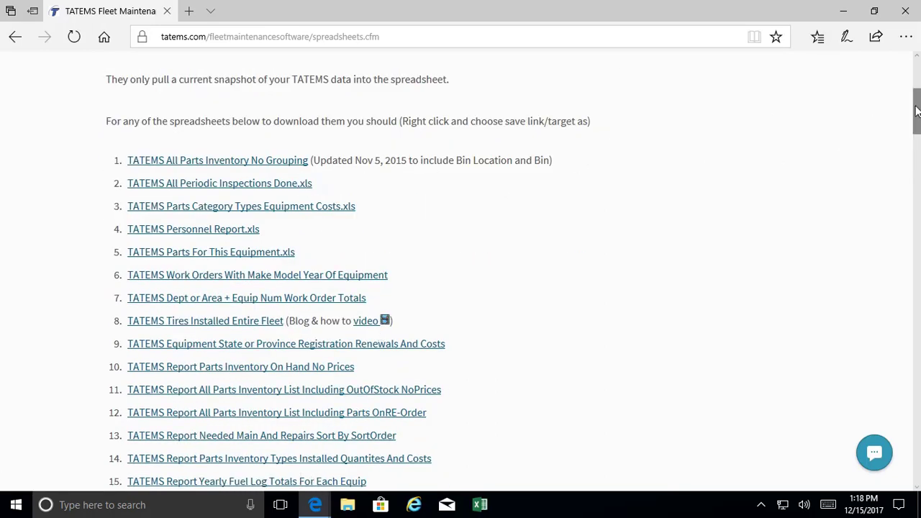
pyautogui.moveTo(916, 110)
pyautogui.mouseDown()
pyautogui.moveTo(916, 119)
pyautogui.moveTo(917, 104)
pyautogui.mouseUp()
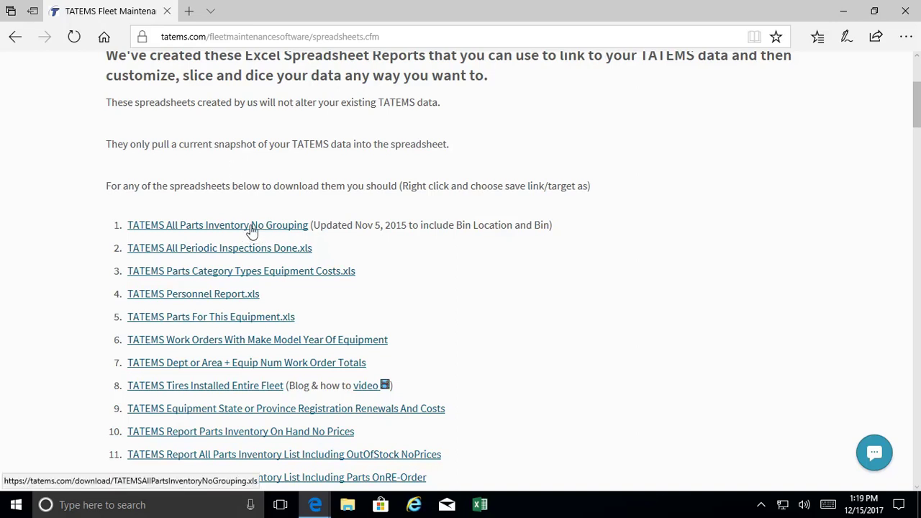
pyautogui.rightClick(251, 231)
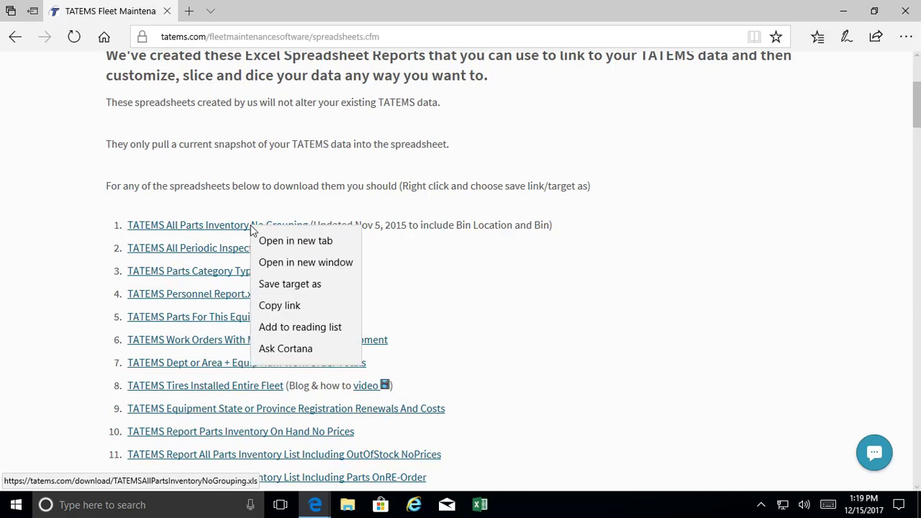
pyautogui.click(290, 284)
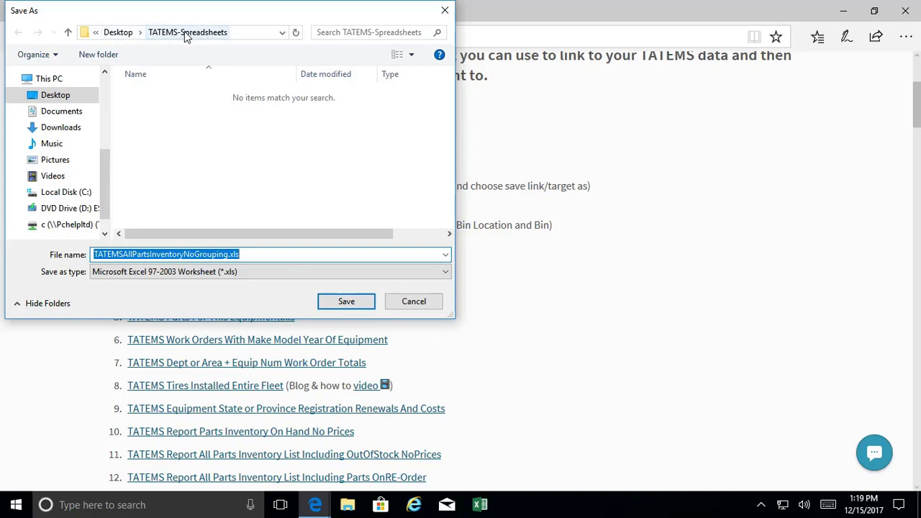
pyautogui.click(347, 302)
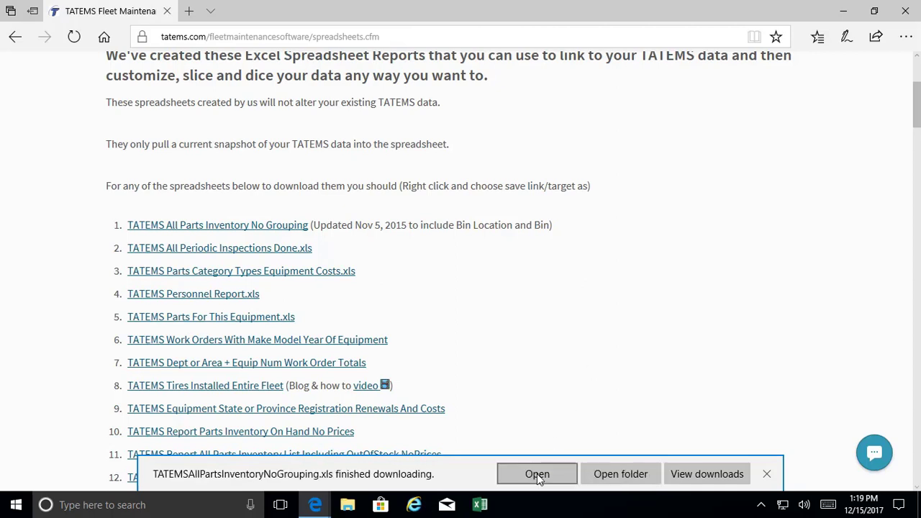
# Step: Launch the TATEMS 20-20 desktop app without checking for reminders and select equipment 16 in the equipment list
pyautogui.click(149, 505)
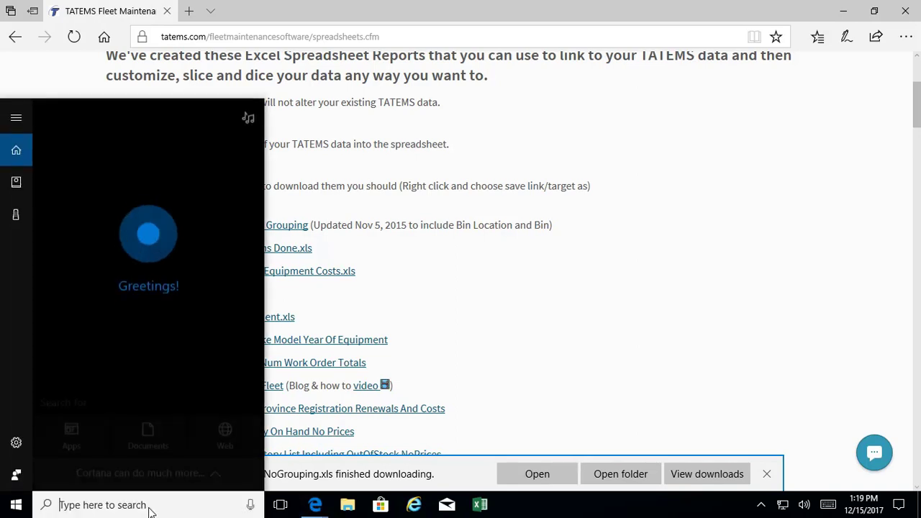
pyautogui.write('tatems')
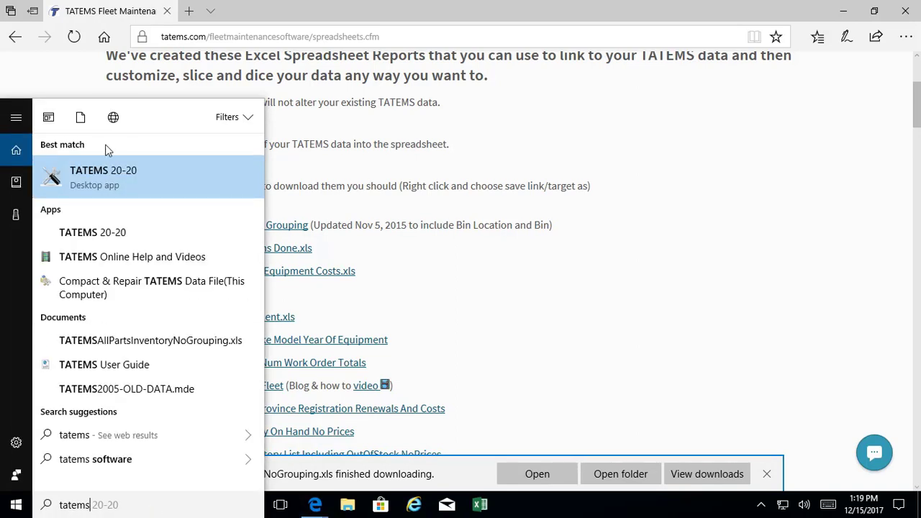
pyautogui.click(122, 170)
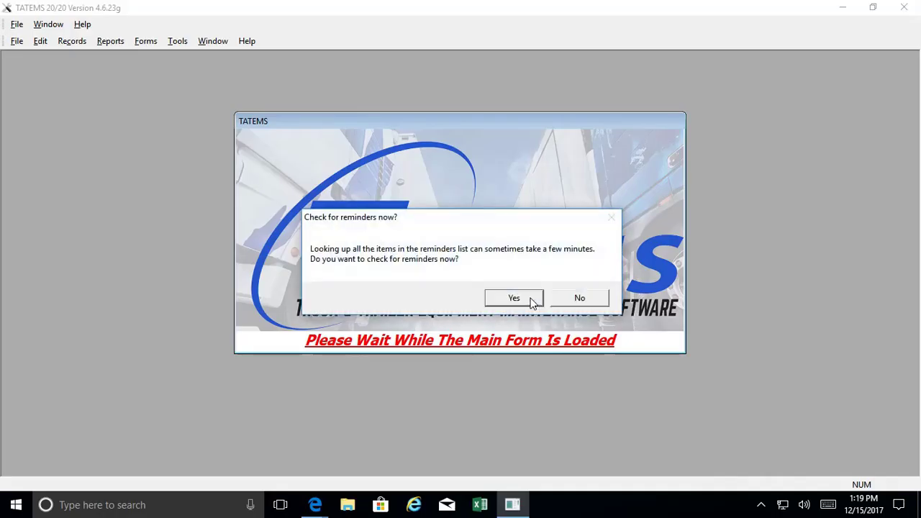
pyautogui.click(578, 296)
pyautogui.click(574, 331)
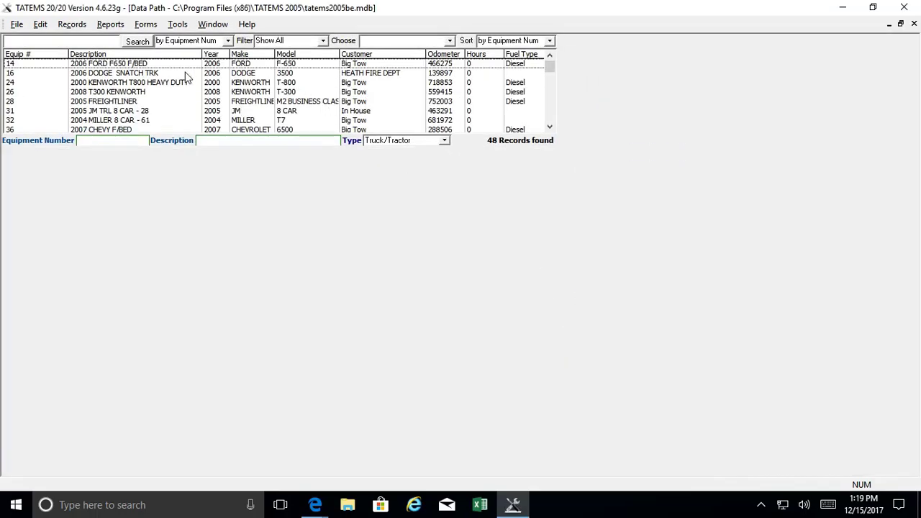
pyautogui.click(182, 75)
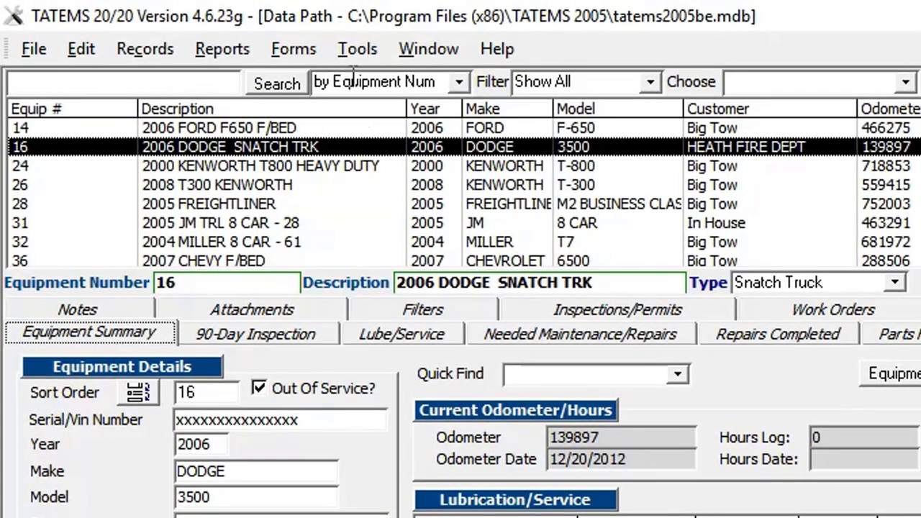
# Step: Copy the full path of the data file currently in use from the TATEMS Networking settings
pyautogui.click(358, 48)
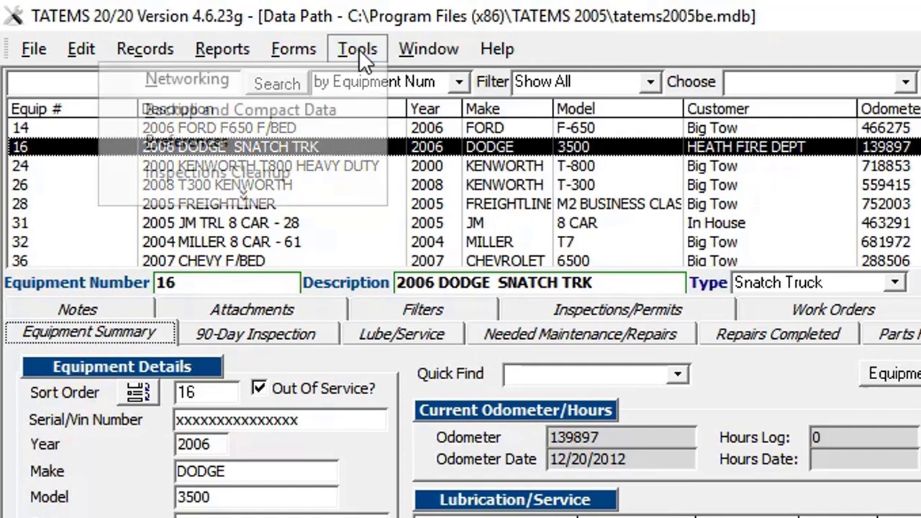
pyautogui.moveTo(312, 50)
pyautogui.moveTo(361, 51)
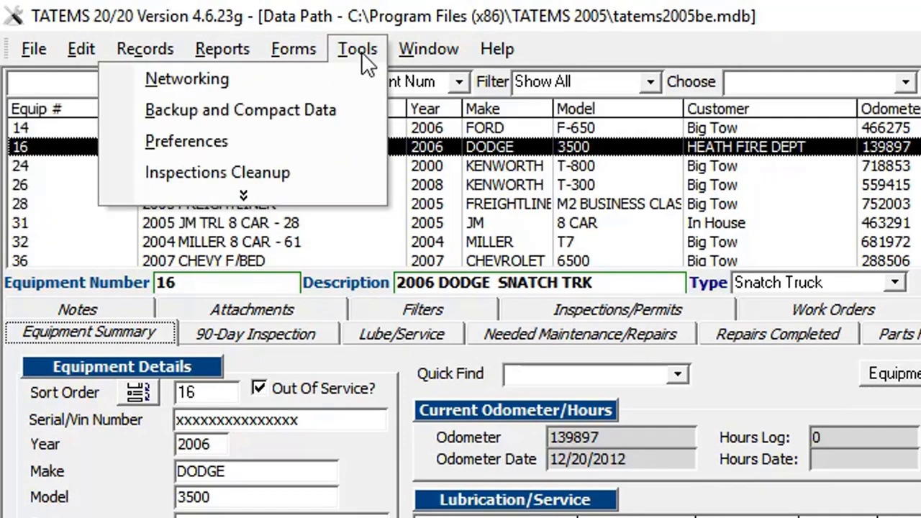
pyautogui.click(351, 76)
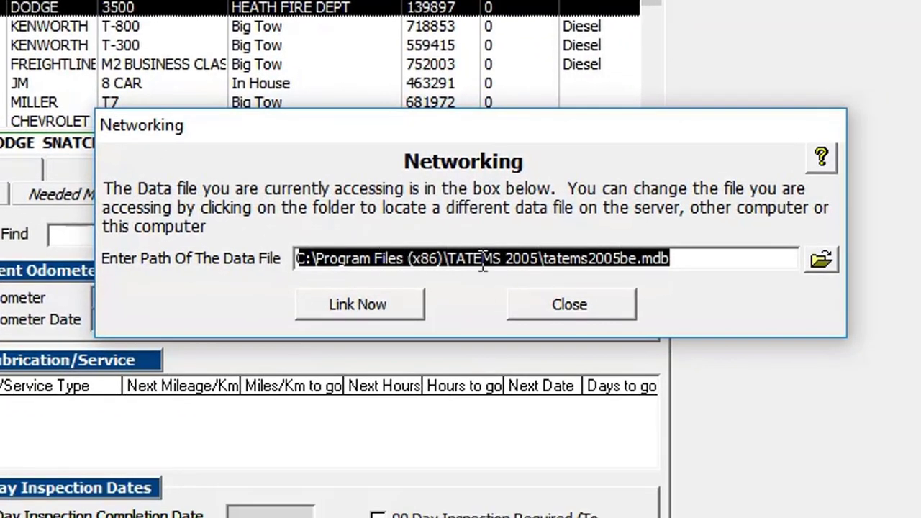
pyautogui.moveTo(728, 253); pyautogui.dragTo(598, 257)
pyautogui.moveTo(408, 220); pyautogui.dragTo(236, 218)
pyautogui.hotkey('ctrl', 'c')
pyautogui.rightClick(435, 257)
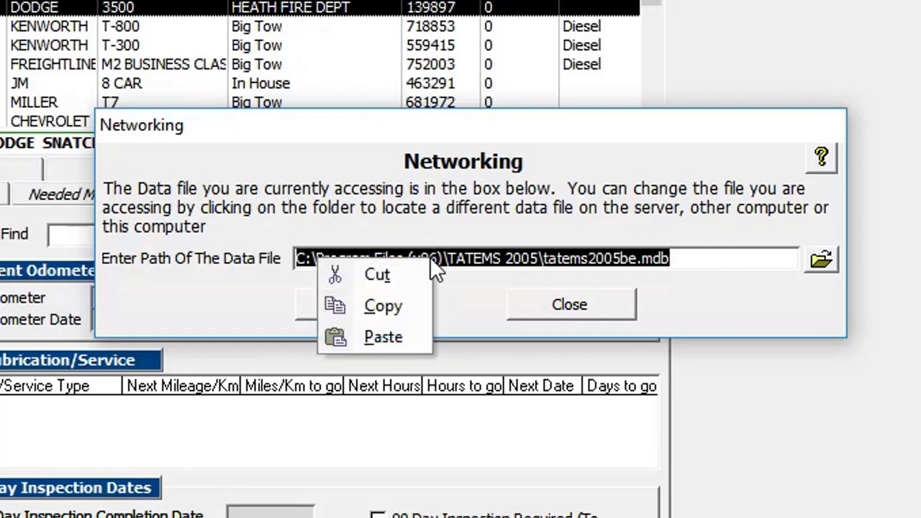
pyautogui.click(400, 302)
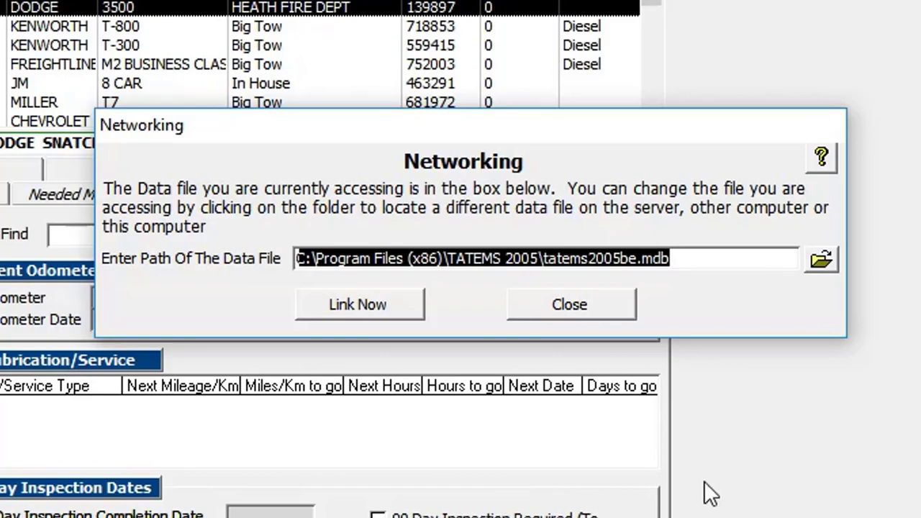
# Step: Show the desktop and open the TATEMS-Spreadsheets folder
pyautogui.click(744, 508)
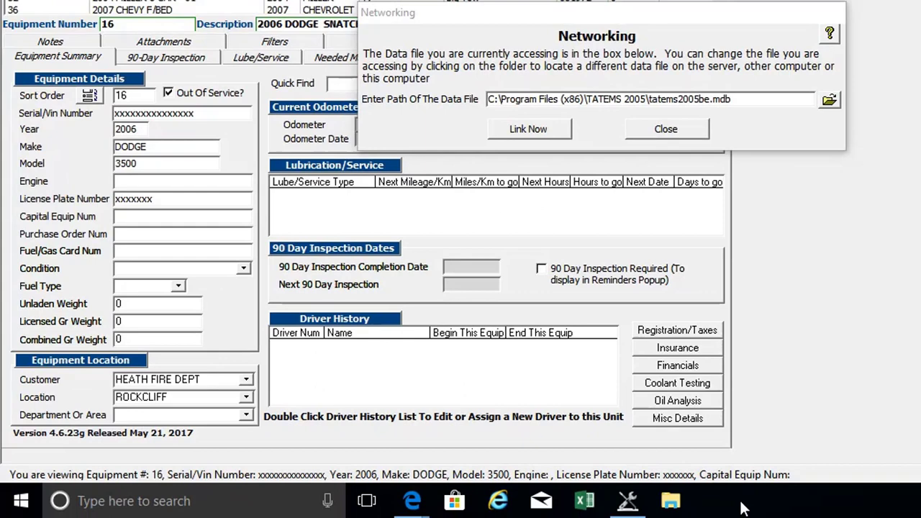
pyautogui.moveTo(671, 502); pyautogui.dragTo(455, 502)
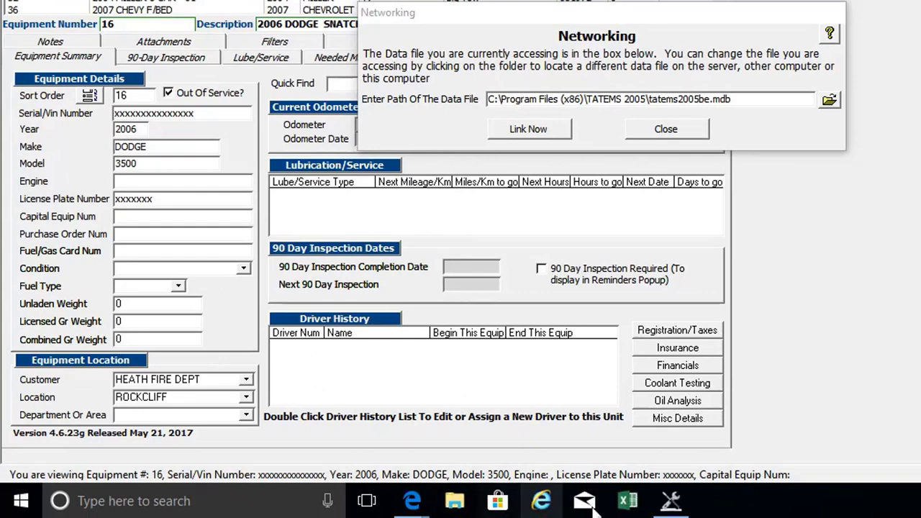
pyautogui.rightClick(803, 502)
pyautogui.click(862, 368)
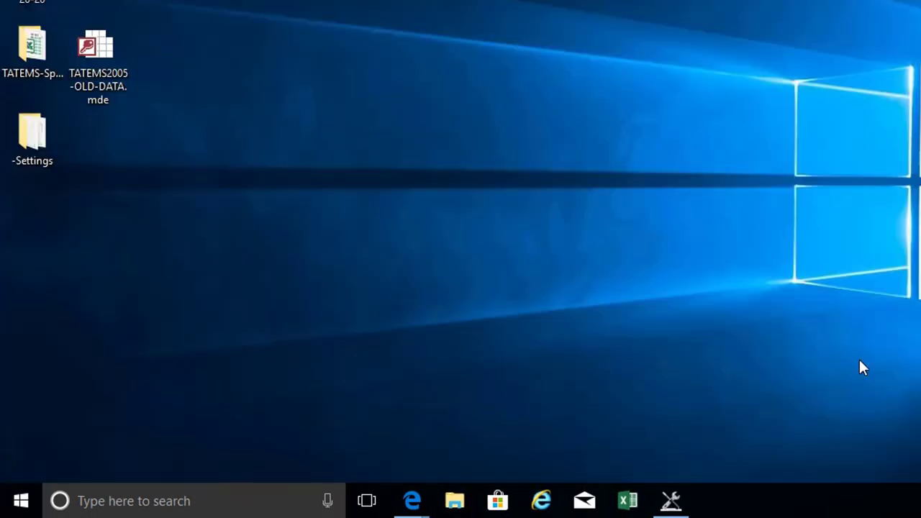
pyautogui.click(20, 49)
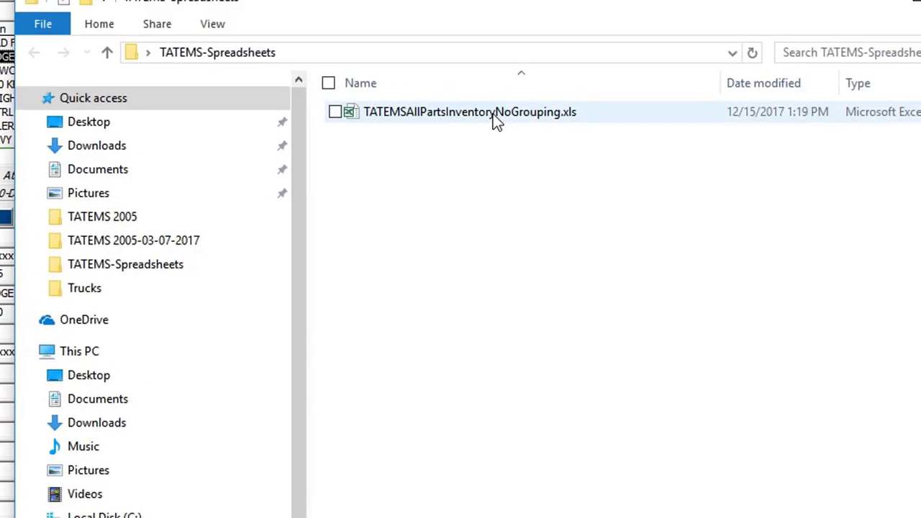
# Step: Open TATEMSAllPartsInventoryNoGrouping.xls in Excel and enable both editing and its data connection content
pyautogui.click(549, 29)
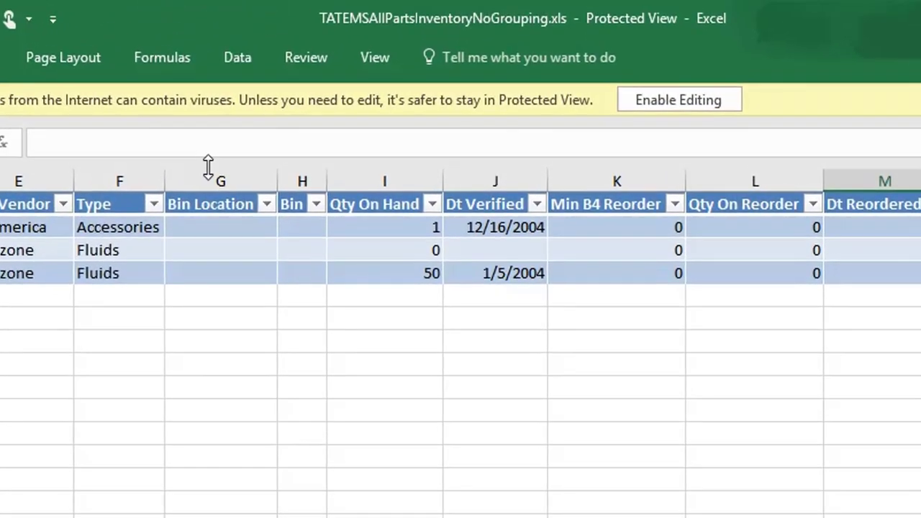
pyautogui.click(687, 100)
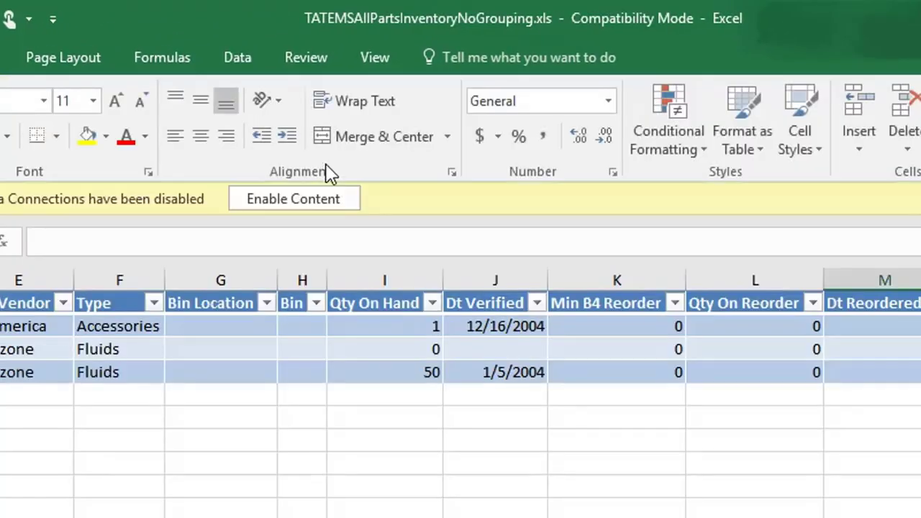
pyautogui.click(293, 199)
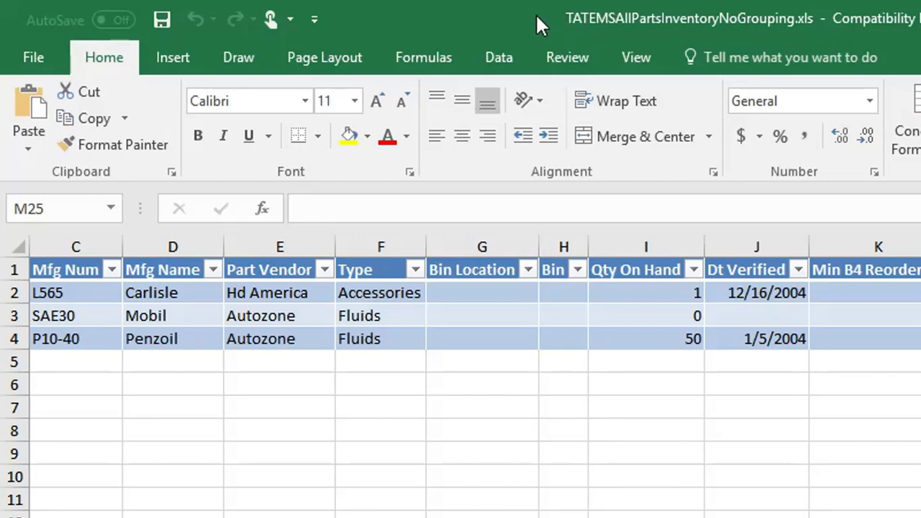
# Step: Open the definition settings of the workbook's tatems2005be data connection
pyautogui.click(503, 66)
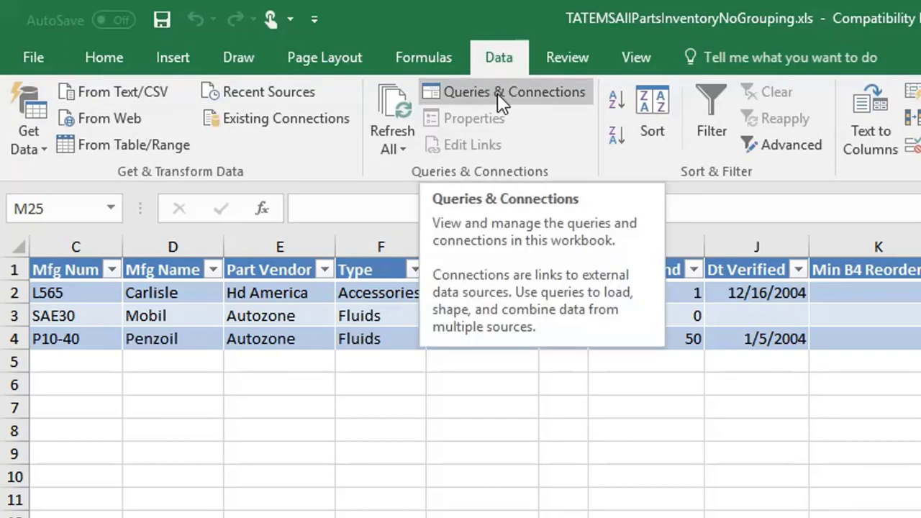
pyautogui.click(497, 93)
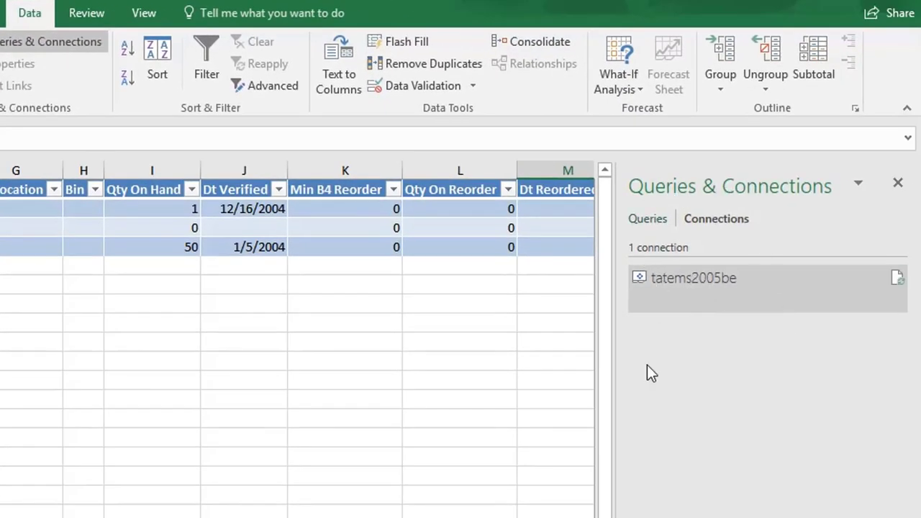
pyautogui.rightClick(700, 284)
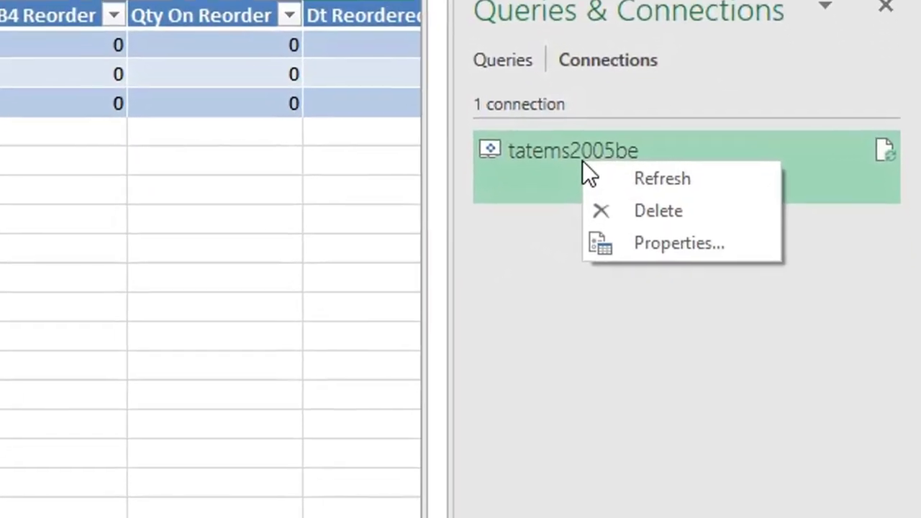
pyautogui.click(631, 237)
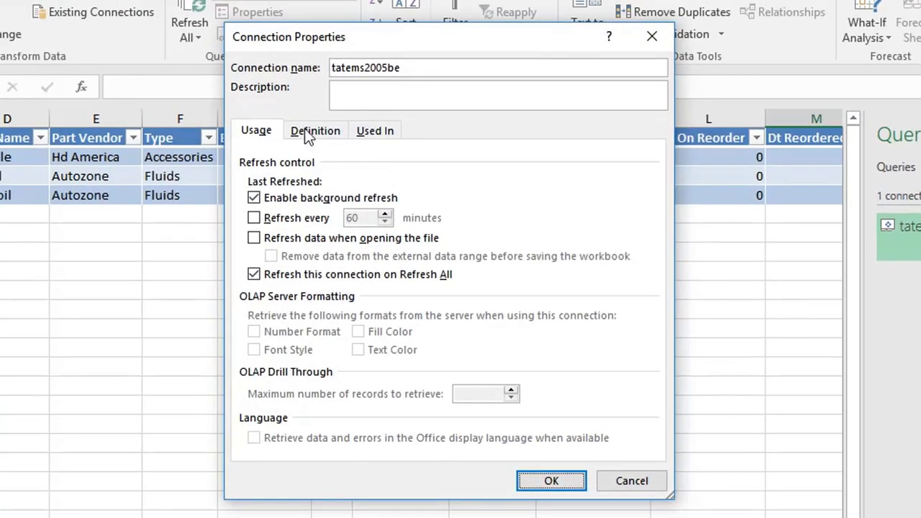
pyautogui.click(317, 137)
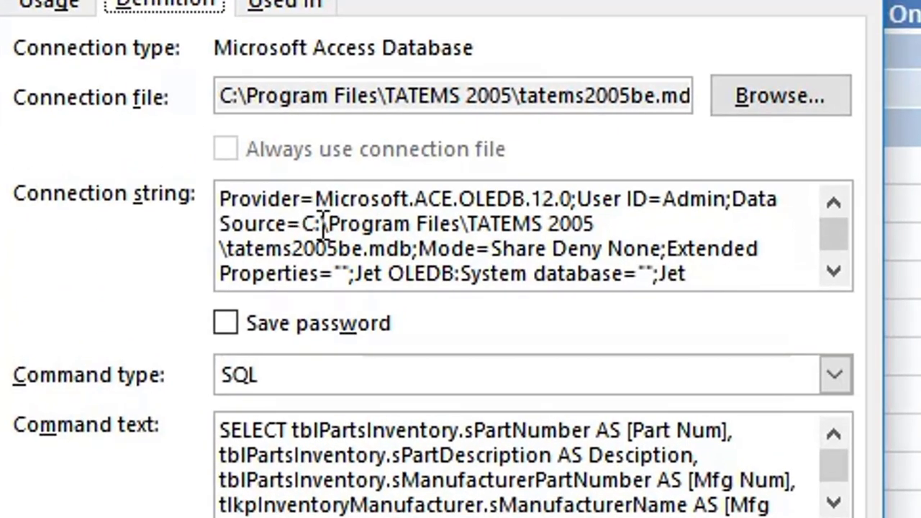
# Step: Replace the Data Source path in the connection string with C:\Program Files (x86)\TATEMS 2005\tatems2005be.mdb, apply it and view the sheet from its first column
pyautogui.moveTo(305, 224); pyautogui.dragTo(391, 245)
pyautogui.click(303, 223)
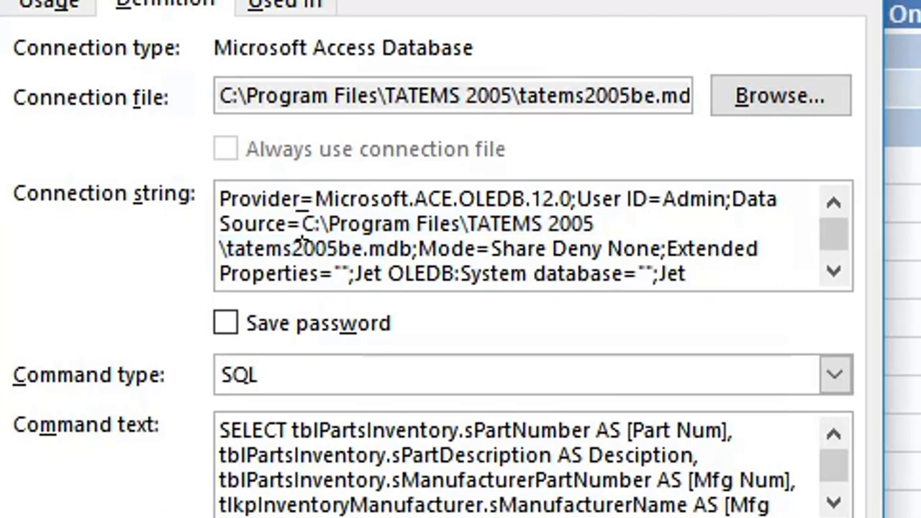
pyautogui.moveTo(308, 224); pyautogui.dragTo(412, 248)
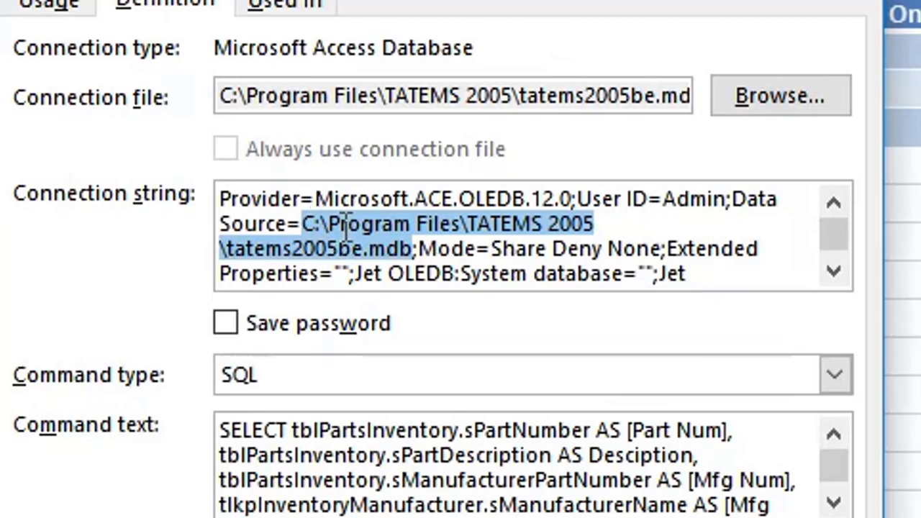
pyautogui.rightClick(365, 241)
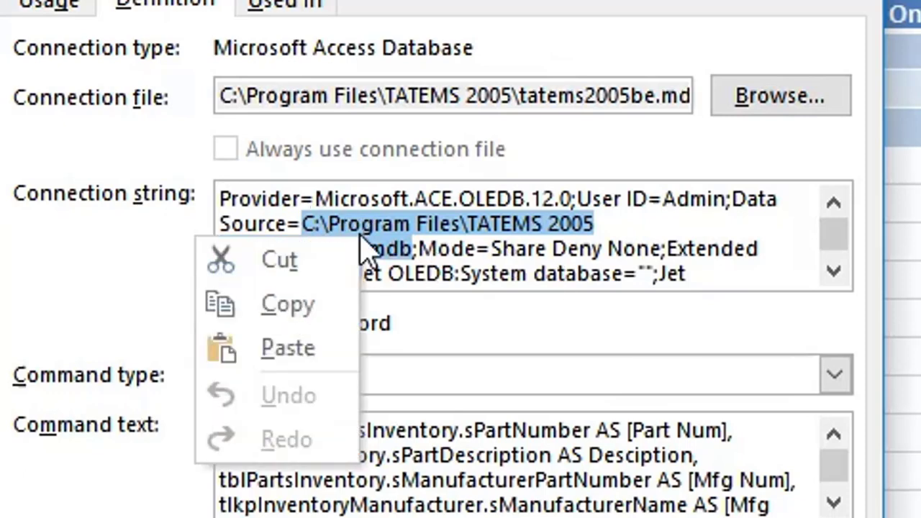
pyautogui.click(314, 356)
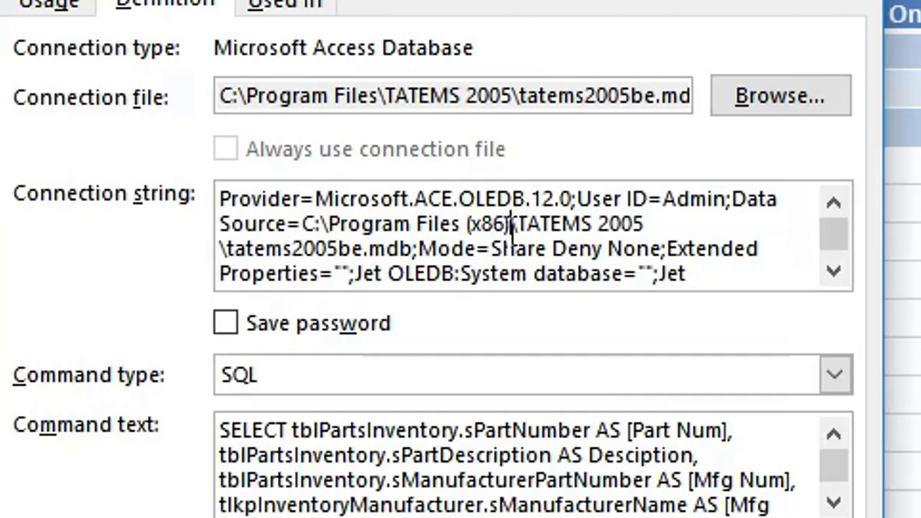
pyautogui.moveTo(509, 226); pyautogui.dragTo(464, 227)
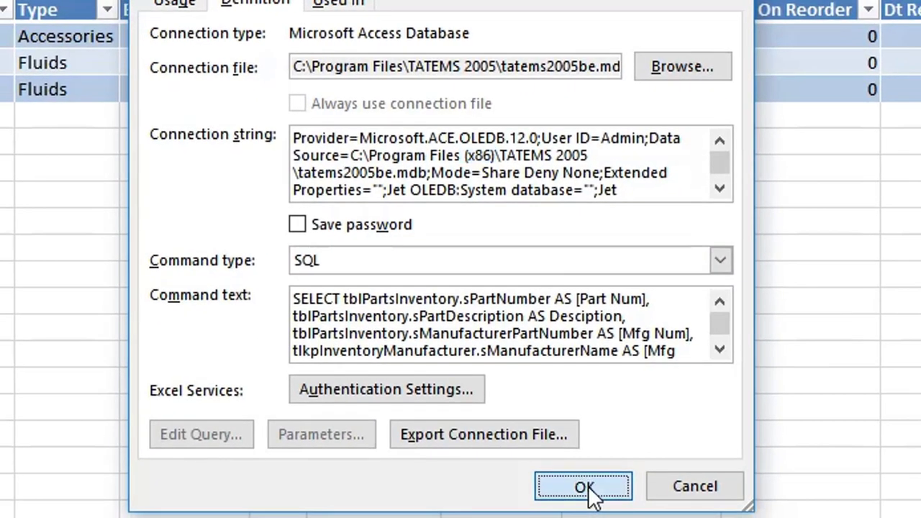
pyautogui.click(585, 489)
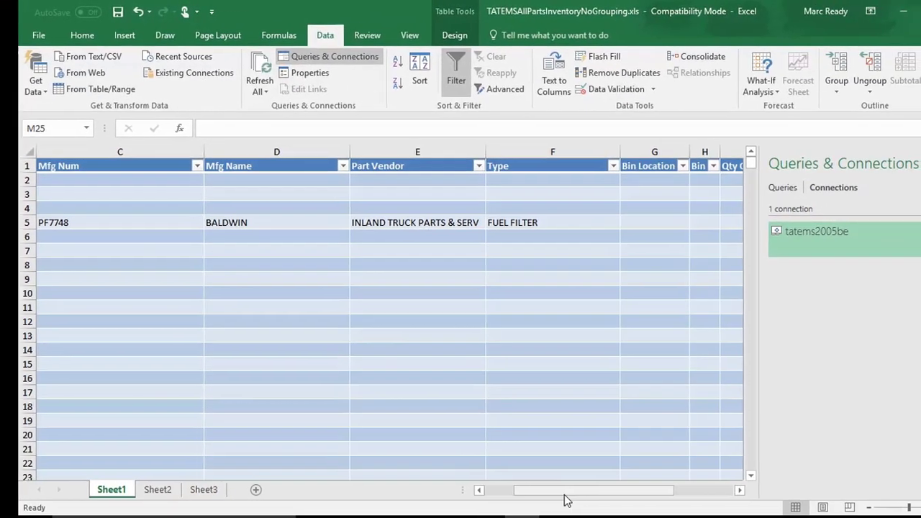
pyautogui.moveTo(564, 494); pyautogui.dragTo(498, 502)
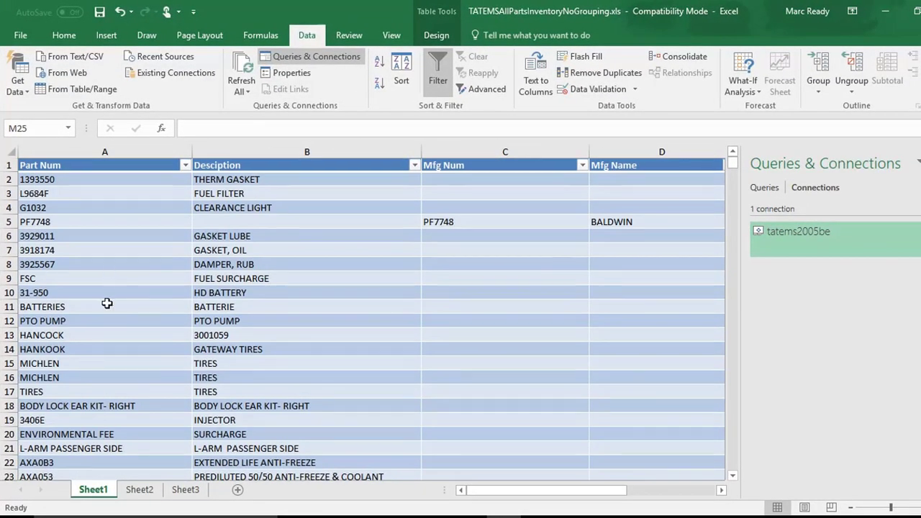
# Step: Save the workbook in its current .xls format, continuing past the compatibility check
pyautogui.scroll(-4, 105, 302)
pyautogui.scroll(3, 130, 305)
pyautogui.scroll(-3, 169, 311)
pyautogui.scroll(-13, 176, 310)
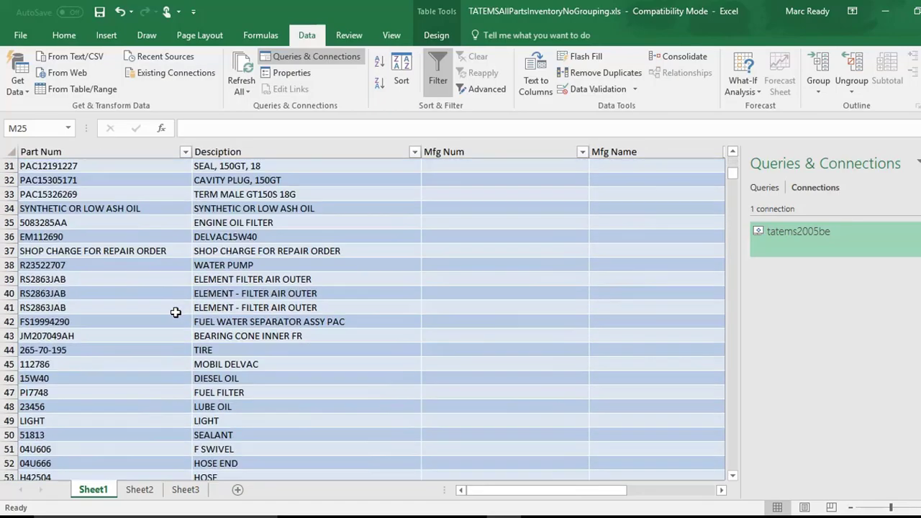
pyautogui.scroll(8, 180, 313)
pyautogui.scroll(8, 182, 315)
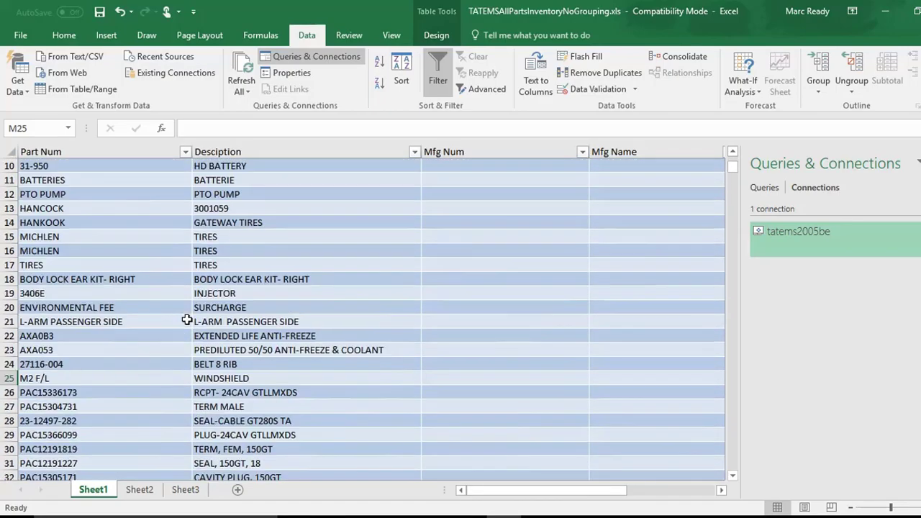
pyautogui.click(99, 18)
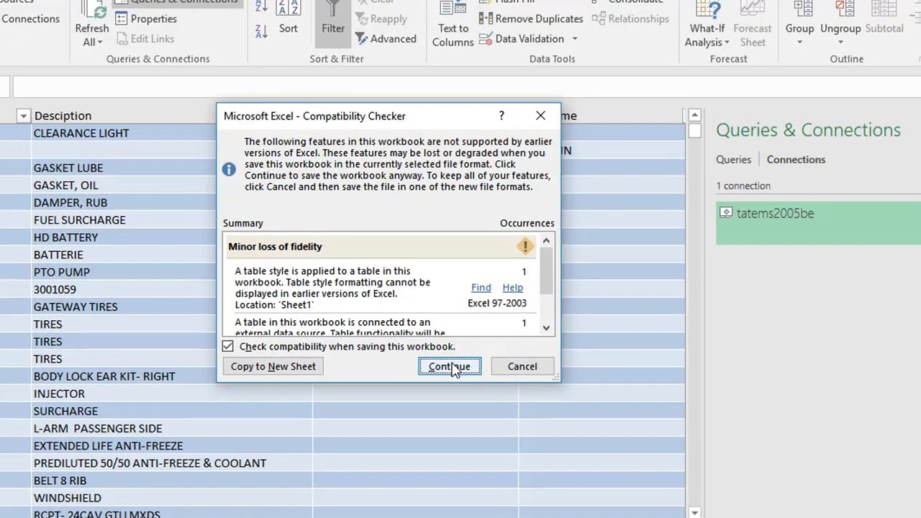
pyautogui.click(450, 366)
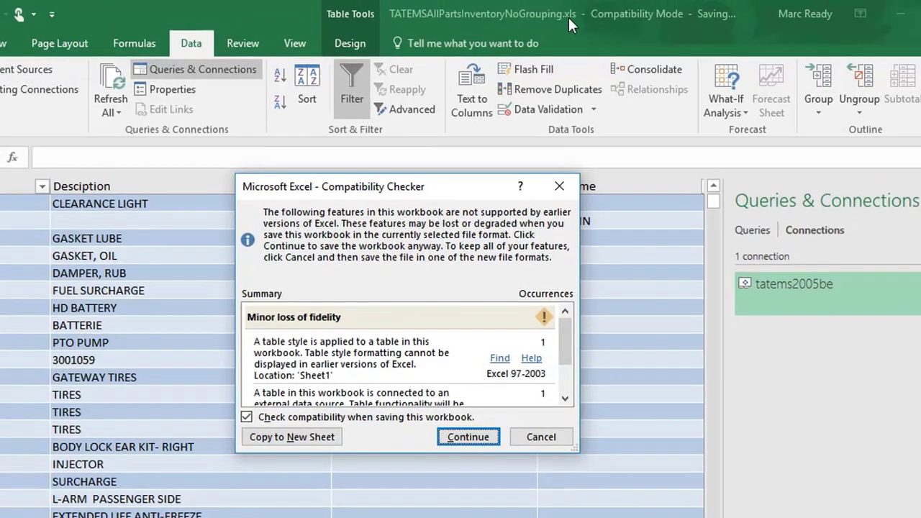
pyautogui.click(470, 439)
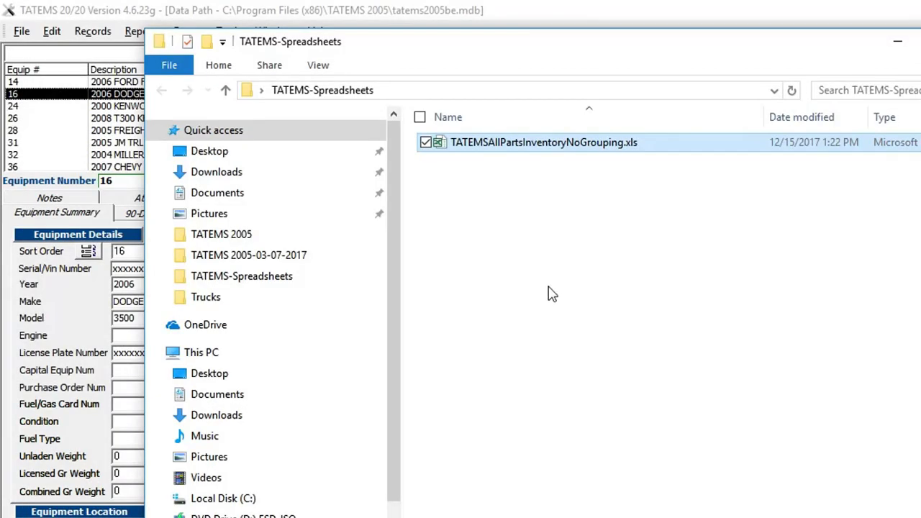
# Step: Reopen TATEMSAllPartsInventoryNoGrouping.xls from the TATEMS-Spreadsheets folder, show the data tools and look through the parts list
pyautogui.doubleClick(531, 147)
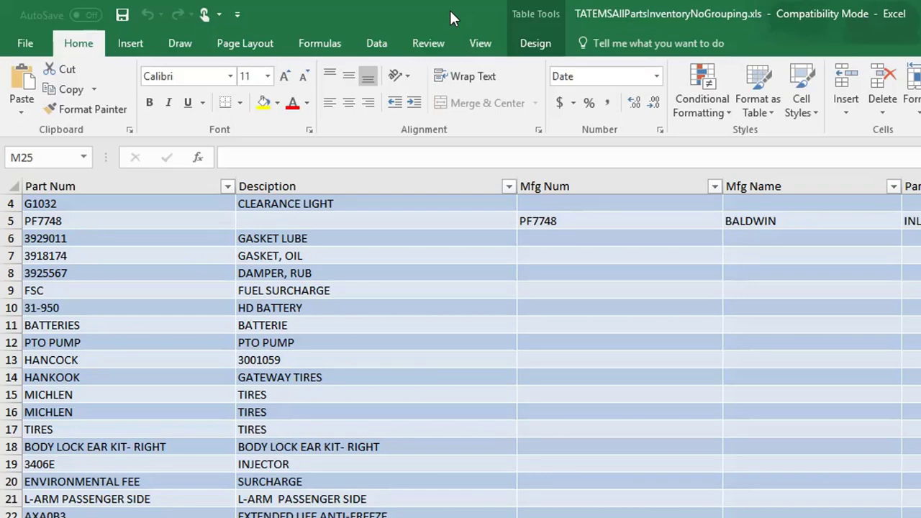
pyautogui.click(377, 44)
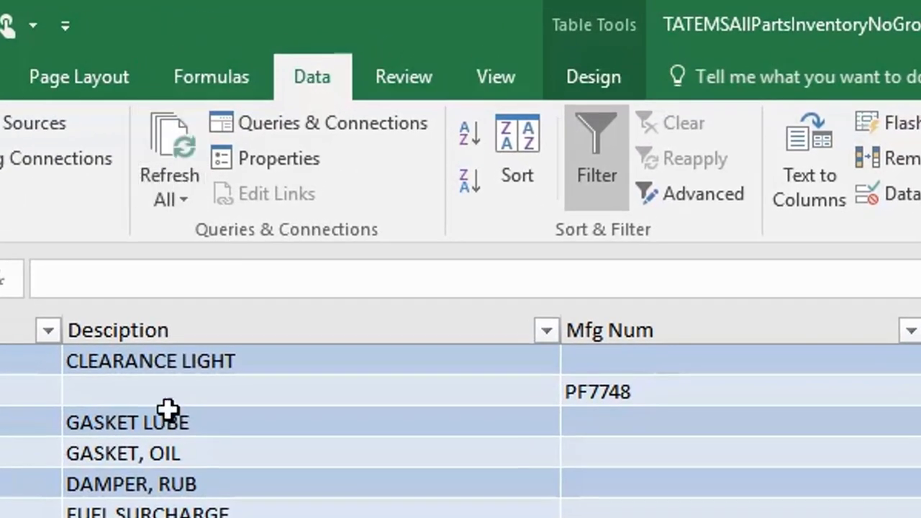
pyautogui.scroll(-10, 460, 432)
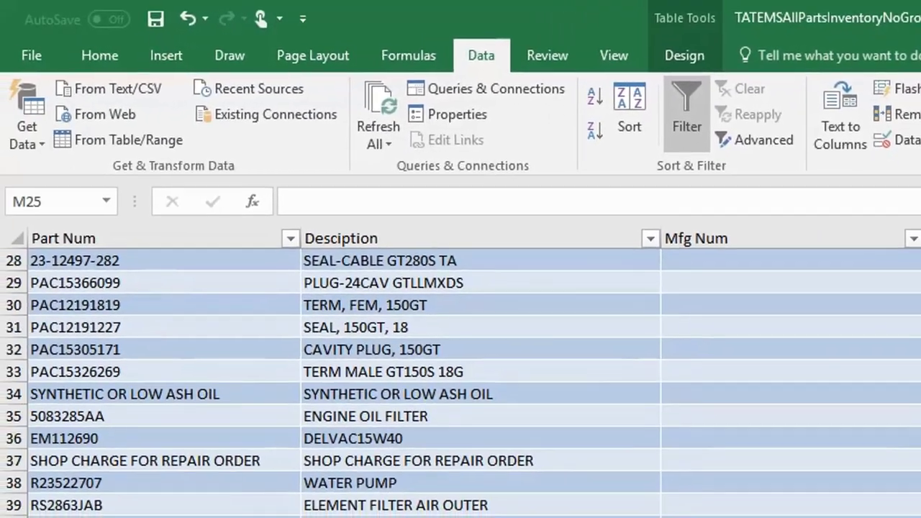
pyautogui.scroll(-3, 460, 381)
pyautogui.scroll(14, 461, 382)
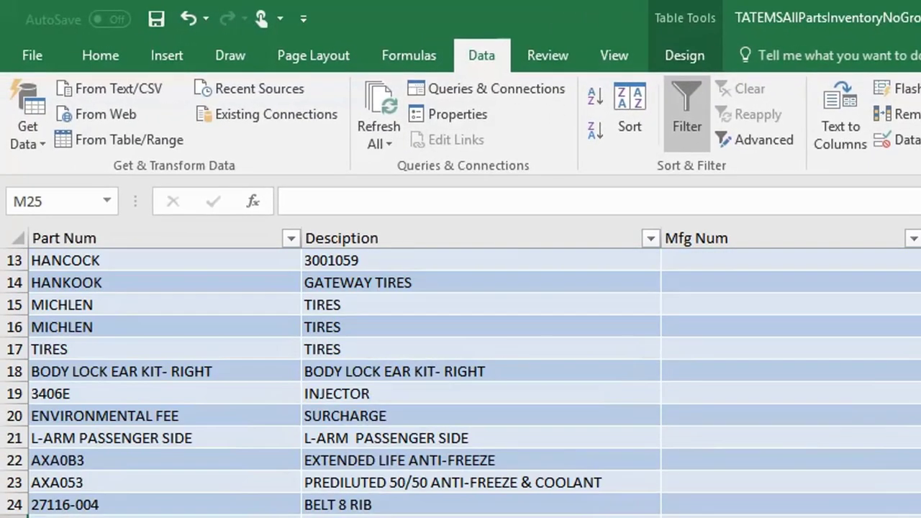
pyautogui.scroll(1, 461, 382)
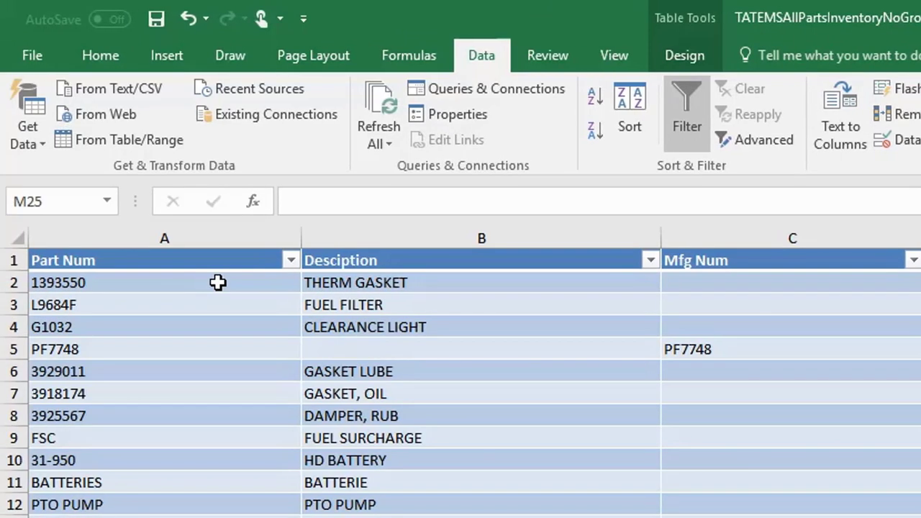
# Step: Inspect the filter choices of the Part Num column and leave them without applying a filter
pyautogui.click(291, 261)
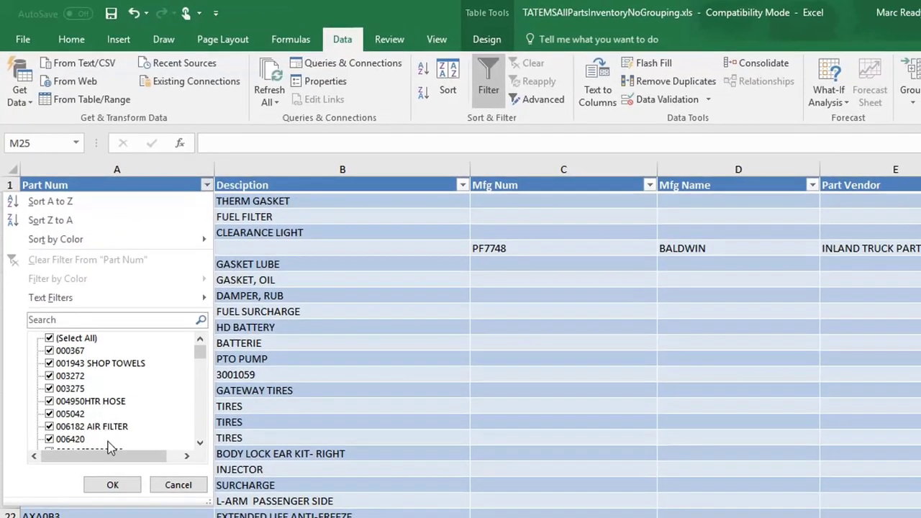
pyautogui.moveTo(201, 356); pyautogui.dragTo(202, 326)
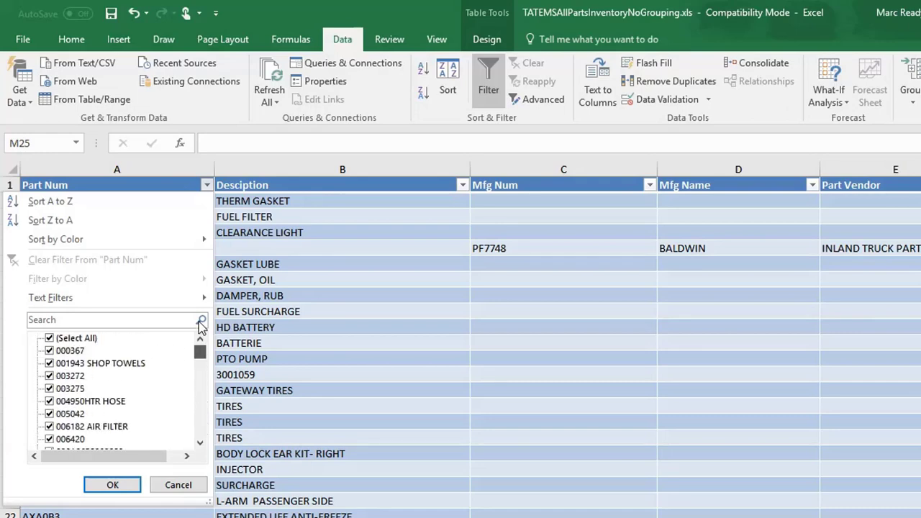
pyautogui.click(180, 485)
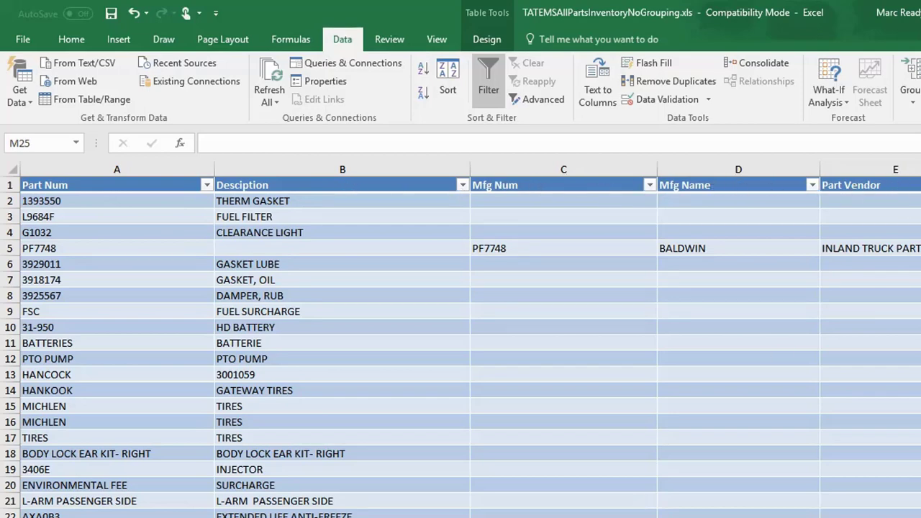
# Step: Filter the Type column to show only AIR FILLTER and AIR FILTER
pyautogui.hscroll(6, 461, 339)
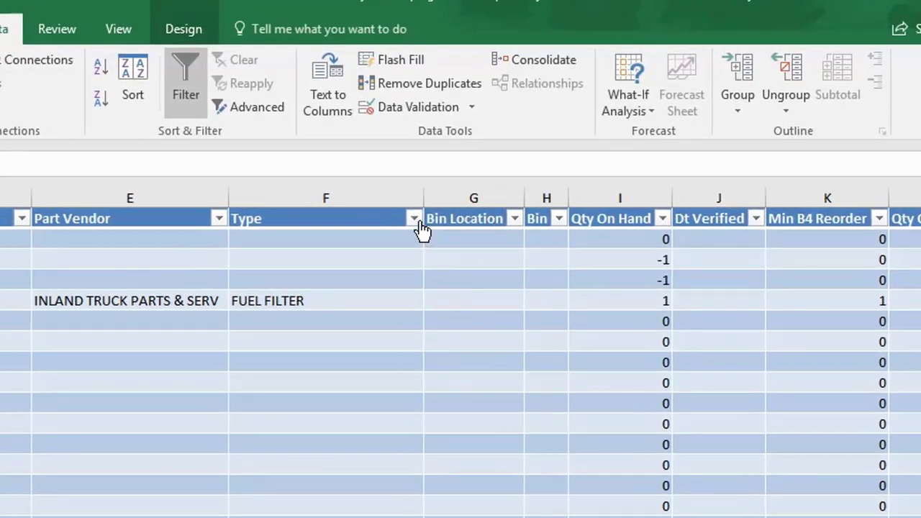
pyautogui.click(416, 219)
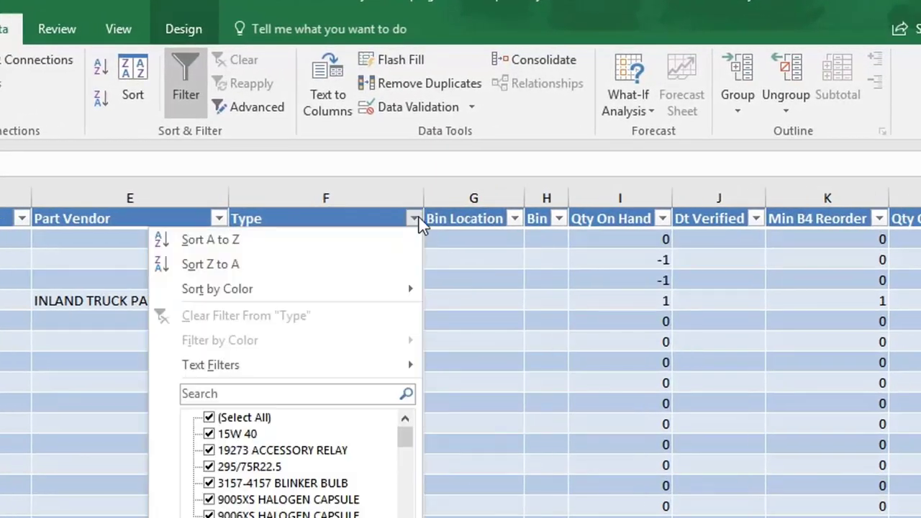
pyautogui.click(209, 418)
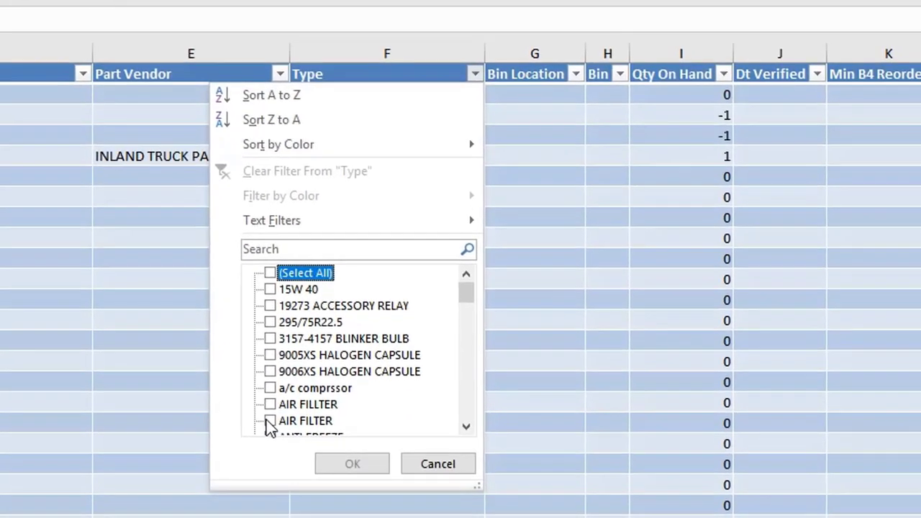
pyautogui.click(271, 405)
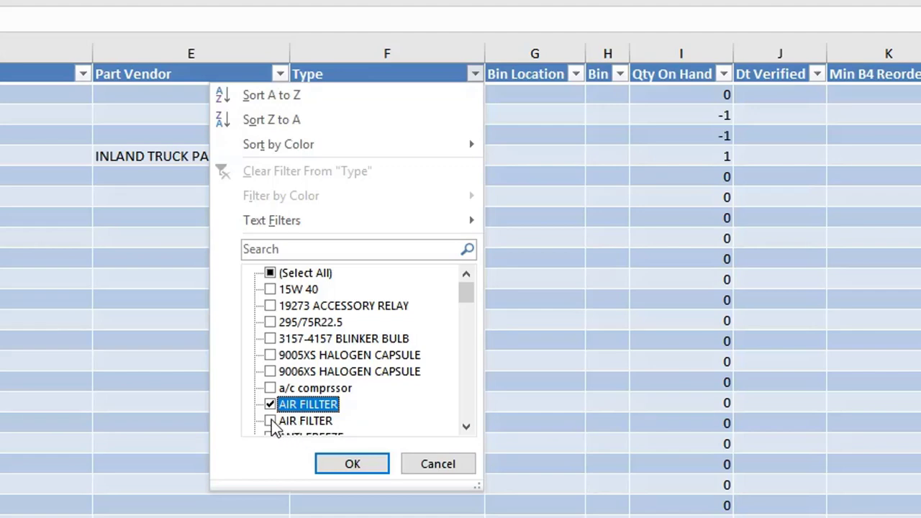
pyautogui.click(287, 423)
pyautogui.scroll(-1, 291, 430)
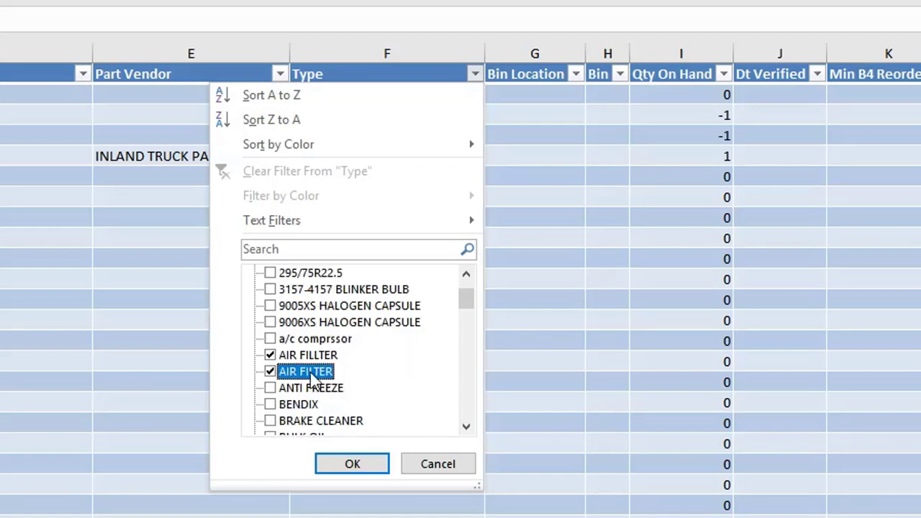
pyautogui.click(354, 465)
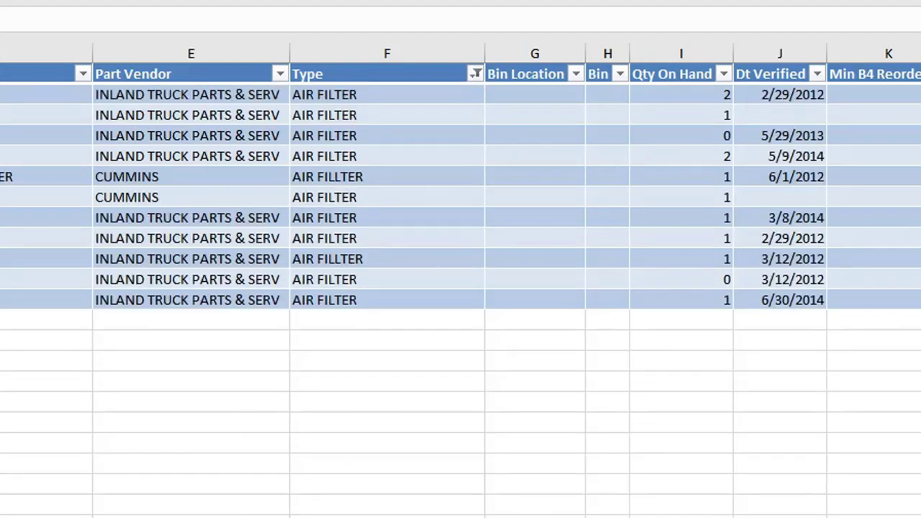
# Step: Examine the filtered air filter rows across the columns, focusing on the Qty On Hand values
pyautogui.hscroll(-3, 460, 281)
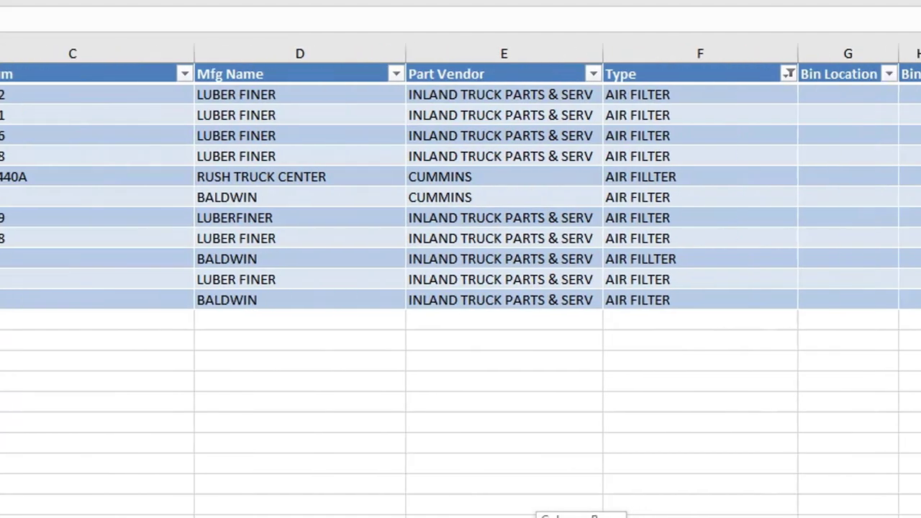
pyautogui.hscroll(4, 460, 281)
pyautogui.hscroll(4, 461, 281)
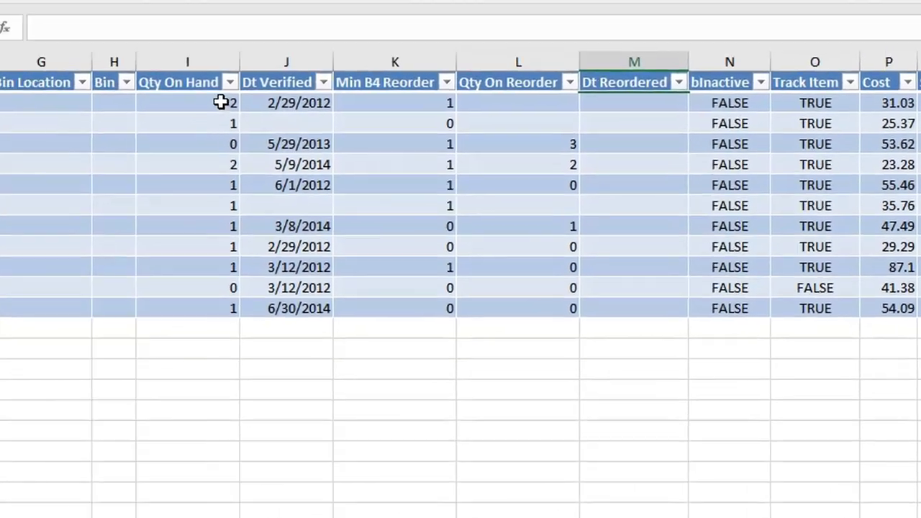
pyautogui.moveTo(61, 92); pyautogui.dragTo(50, 230)
pyautogui.moveTo(367, 248); pyautogui.dragTo(372, 314)
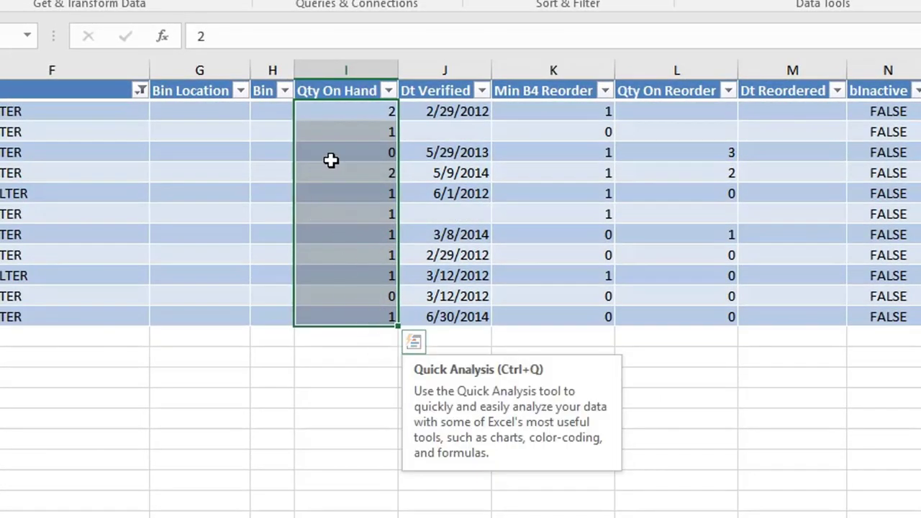
pyautogui.click(348, 112)
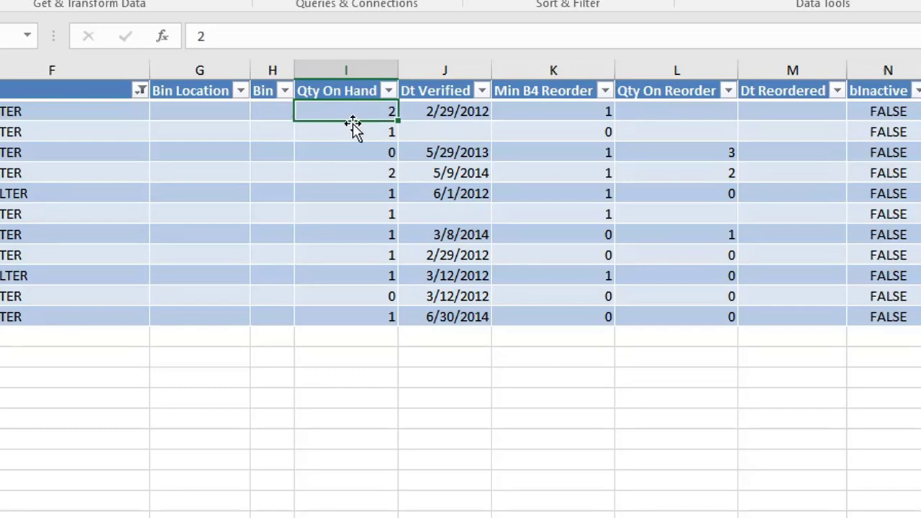
# Step: Filter the Qty On Hand column to show only parts with a quantity of 0
pyautogui.click(389, 92)
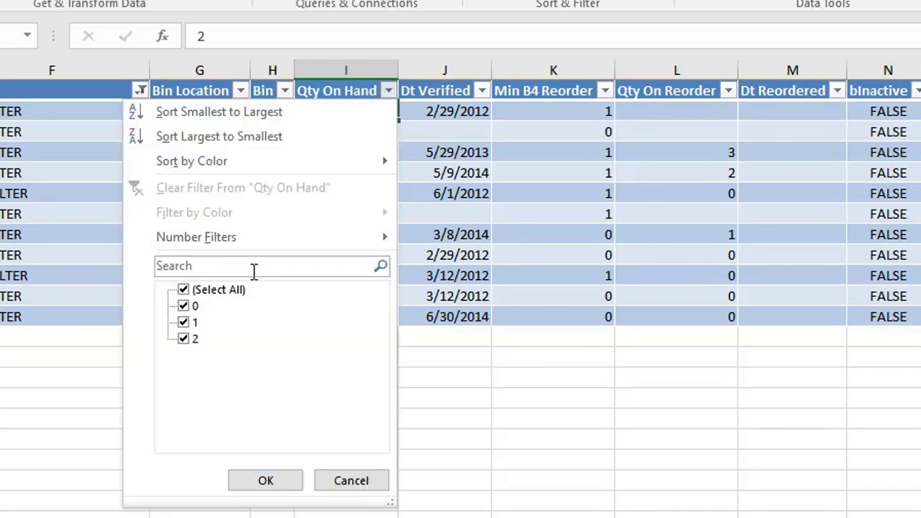
pyautogui.click(184, 291)
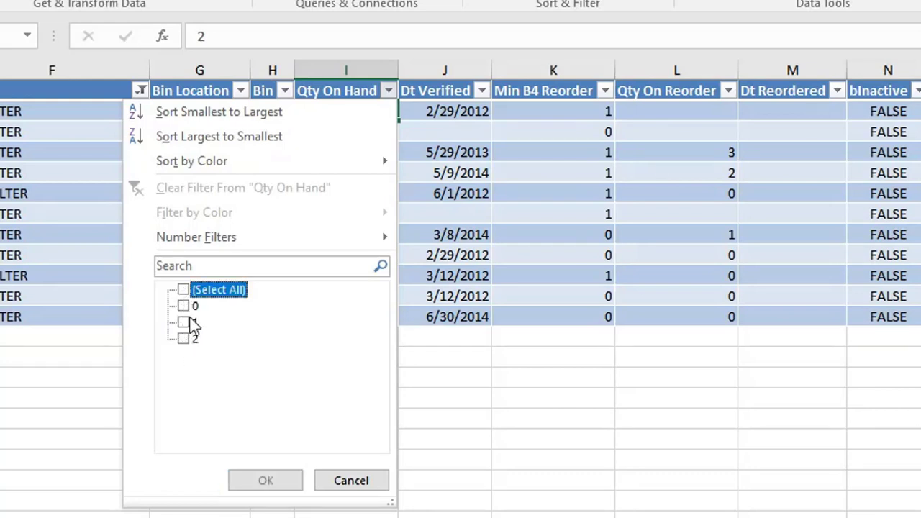
pyautogui.click(184, 306)
pyautogui.click(281, 483)
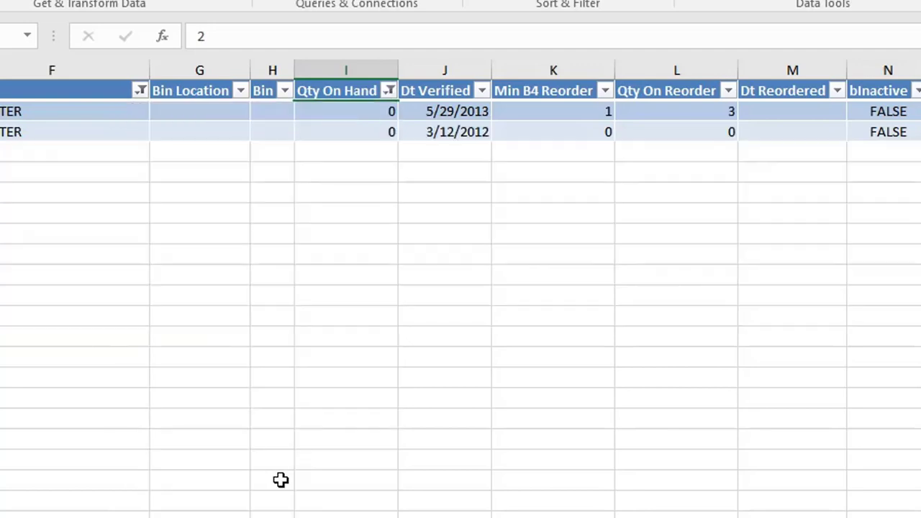
# Step: Reselect all quantities in the Qty On Hand filter to list every air filter again
pyautogui.click(390, 91)
pyautogui.click(184, 290)
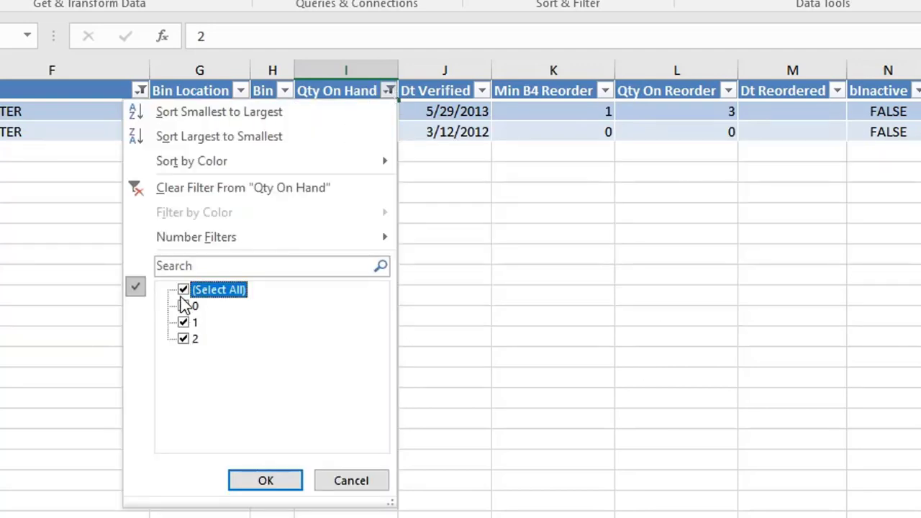
pyautogui.click(265, 480)
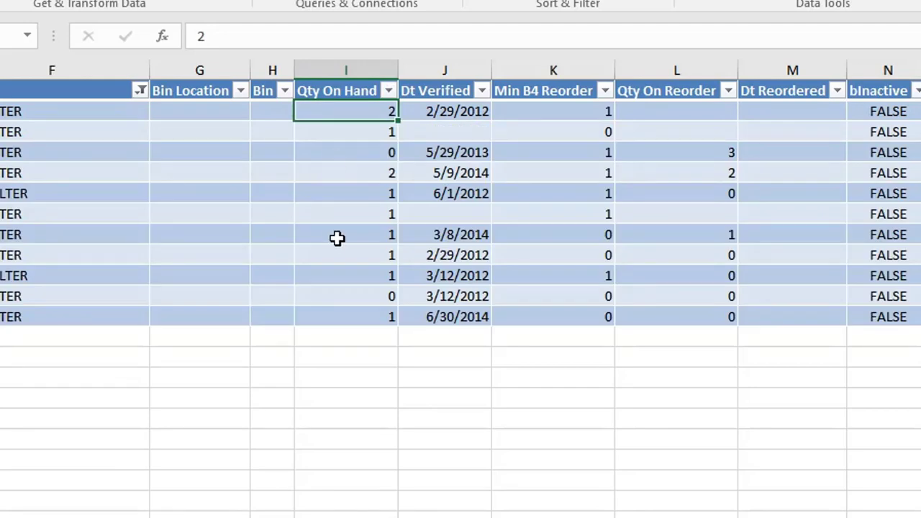
# Step: Filter the Qty On Hand column to exclude 0 and review the remaining air filter rows
pyautogui.click(389, 91)
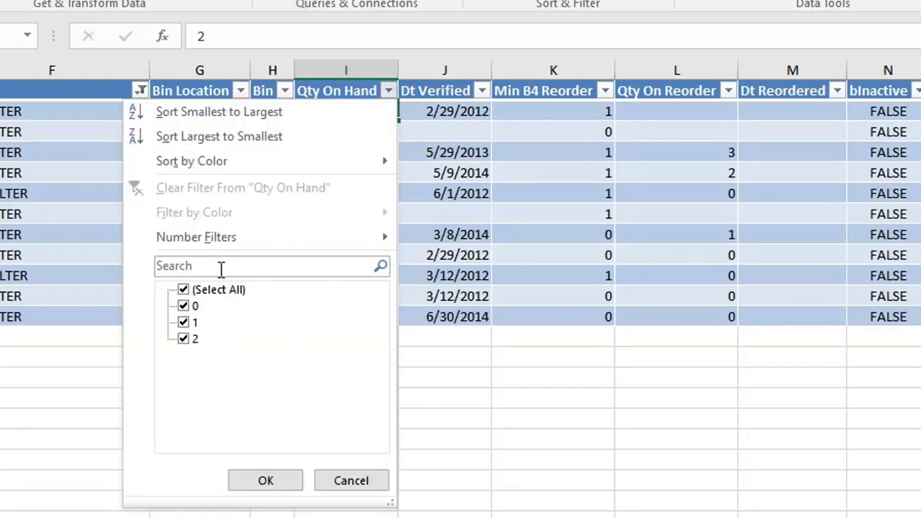
pyautogui.click(184, 307)
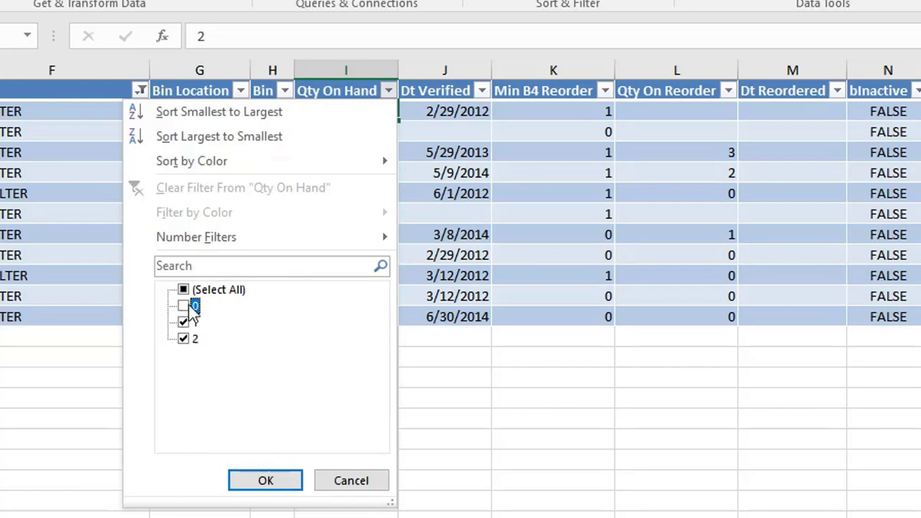
pyautogui.click(254, 482)
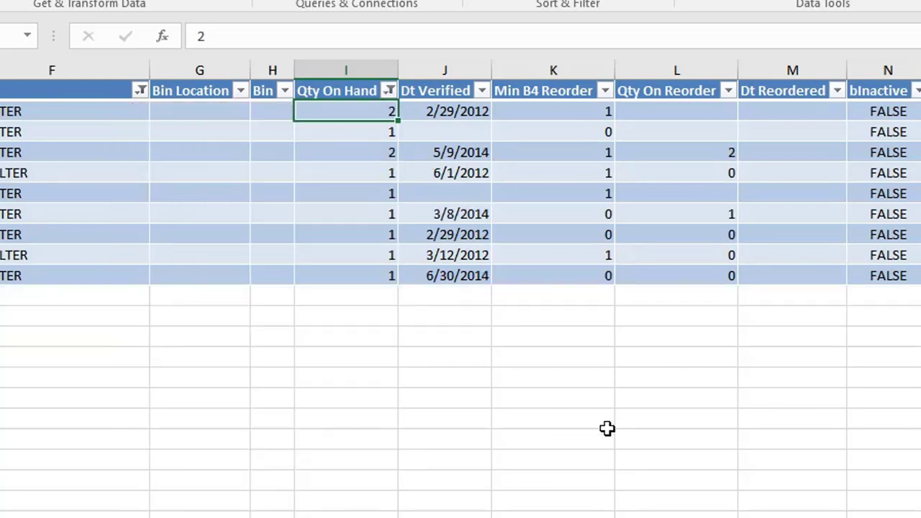
pyautogui.hscroll(-3, 461, 287)
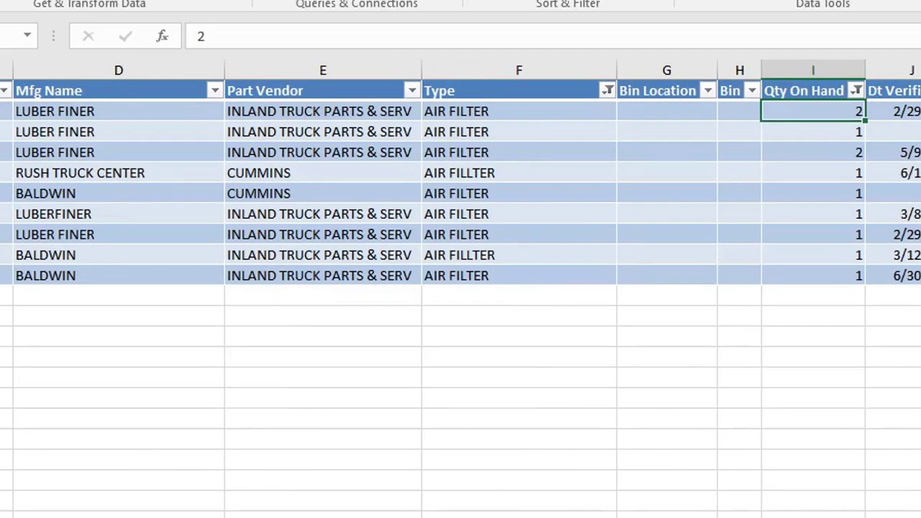
pyautogui.hscroll(3, 461, 288)
pyautogui.hscroll(-3, 461, 288)
pyautogui.hscroll(-3, 461, 288)
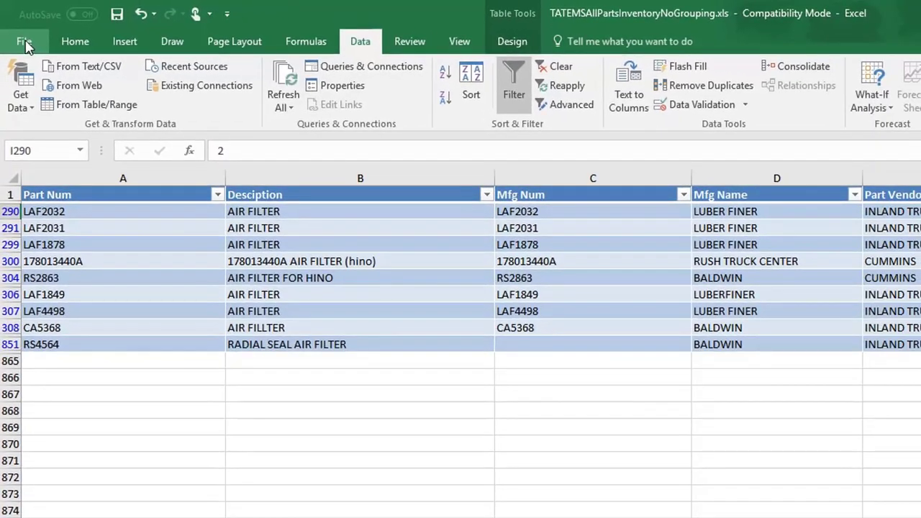
# Step: Enable the From Access (Legacy) import wizard and the preference for the Excel Data Model in Excel's data options
pyautogui.click(25, 44)
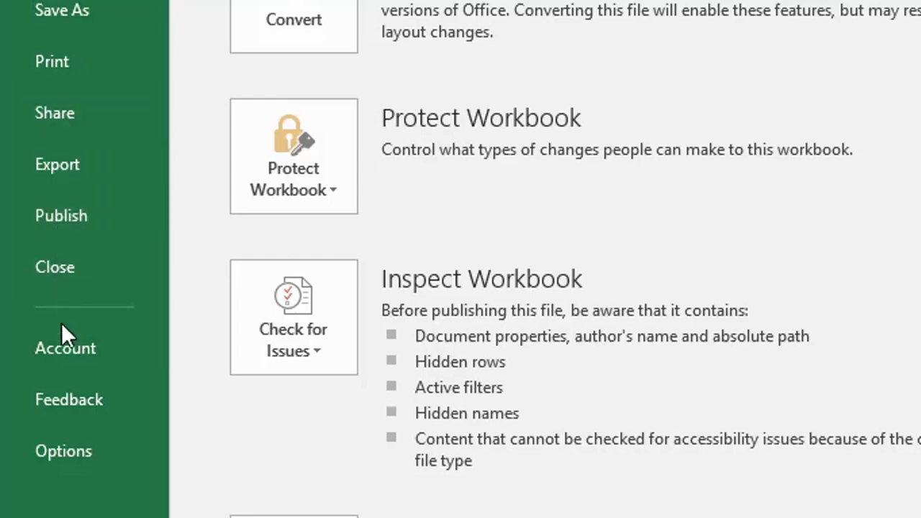
pyautogui.click(68, 452)
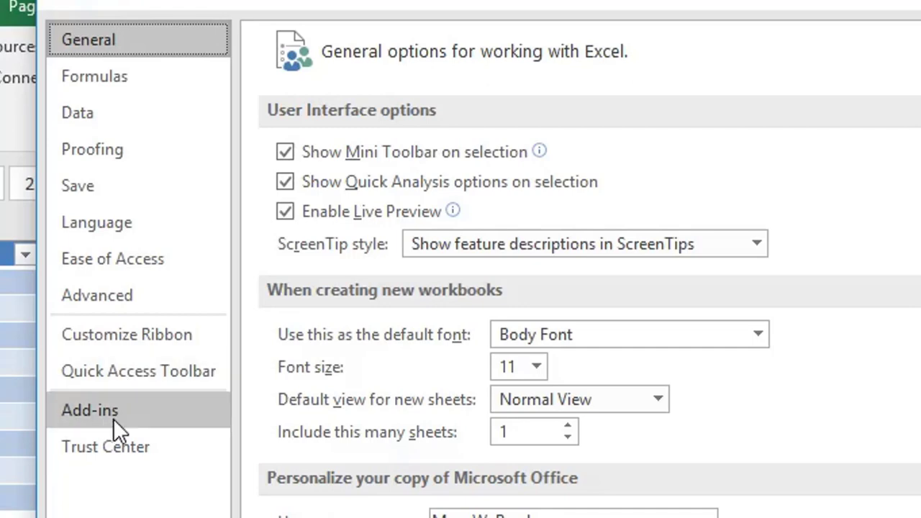
pyautogui.click(133, 109)
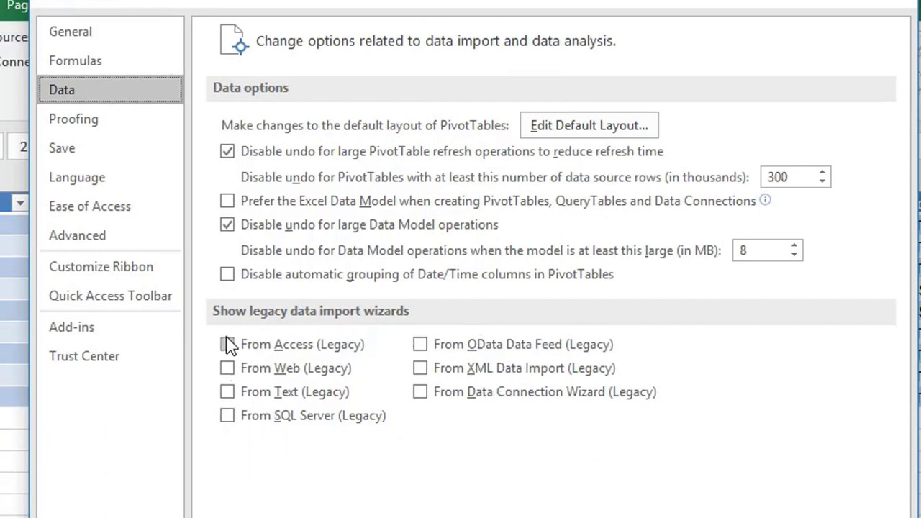
pyautogui.click(228, 344)
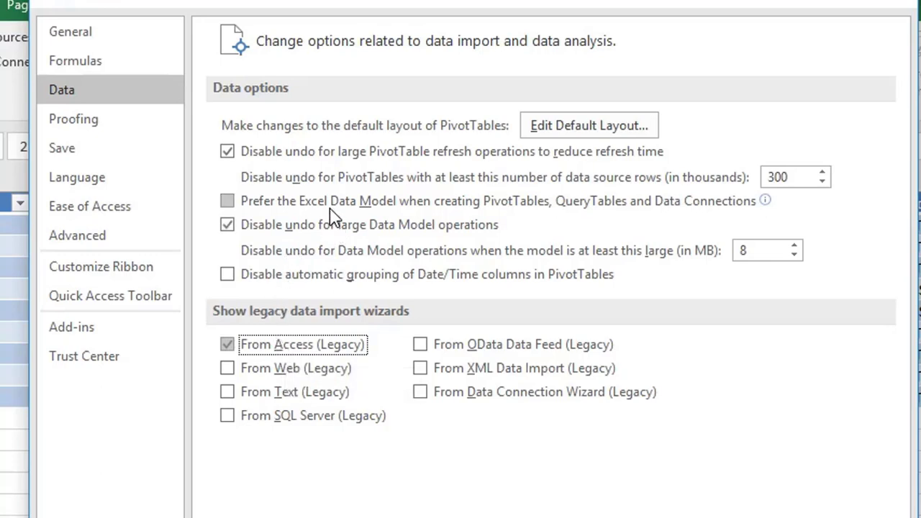
pyautogui.moveTo(339, 211)
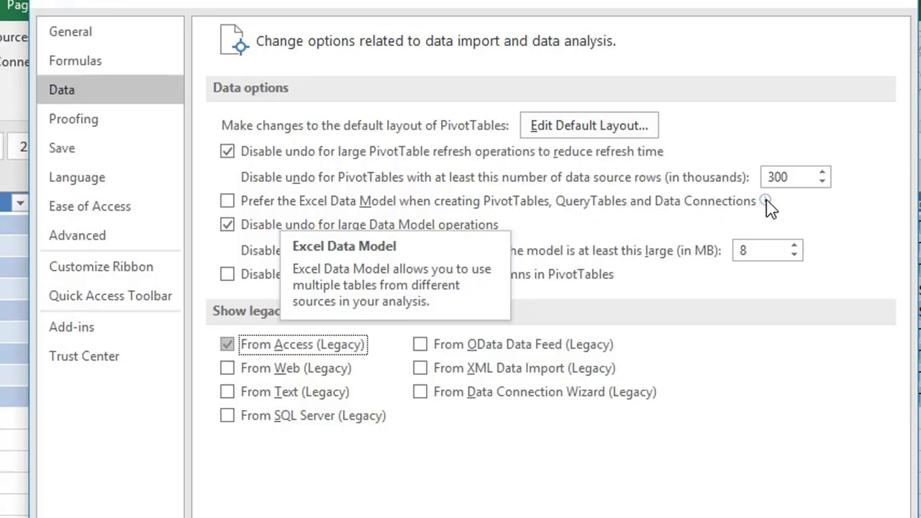
pyautogui.click(228, 203)
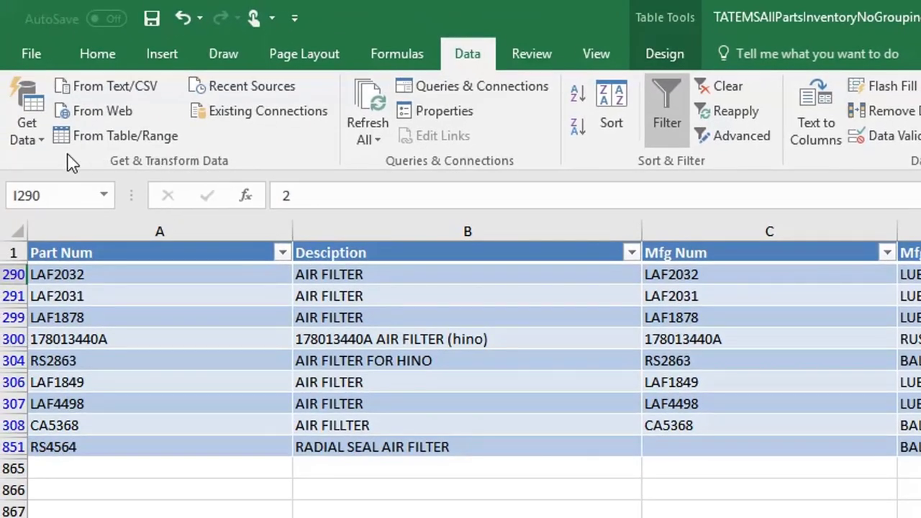
# Step: Save and close TATEMSAllPartsInventoryNoGrouping.xls in its current format, and reopen it from the TATEMS-Spreadsheets folder
pyautogui.click(28, 133)
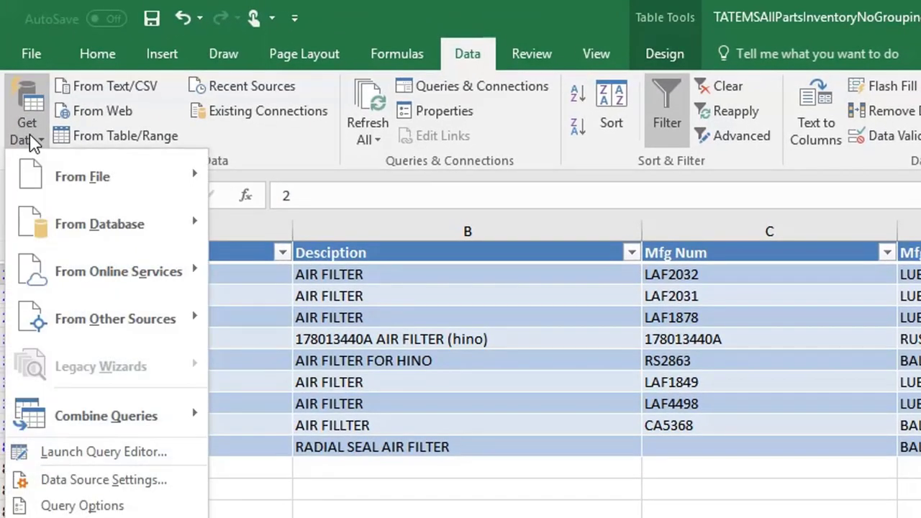
pyautogui.click(522, 13)
pyautogui.click(29, 50)
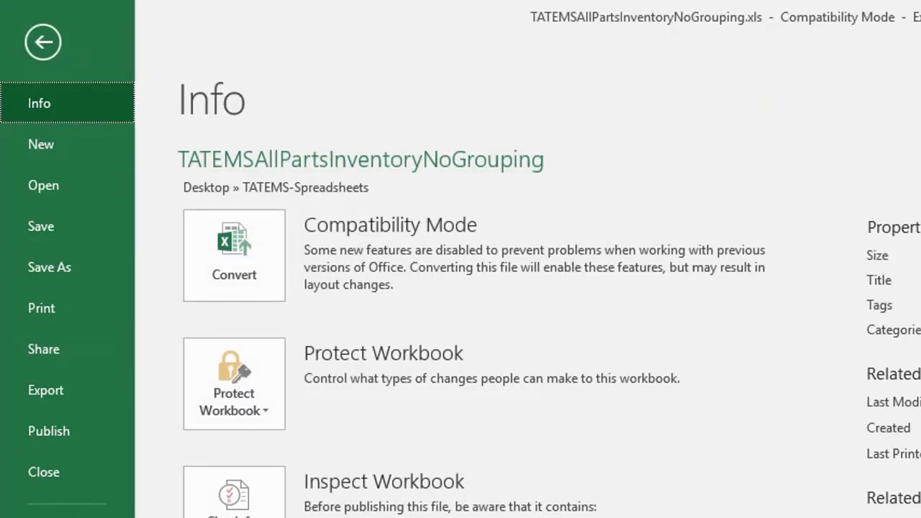
pyautogui.hotkey('alt', 'F4')
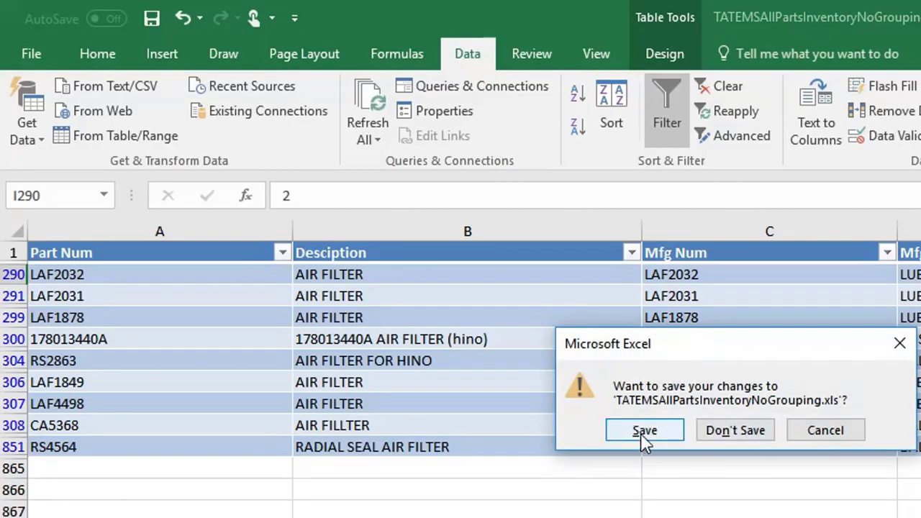
pyautogui.click(642, 436)
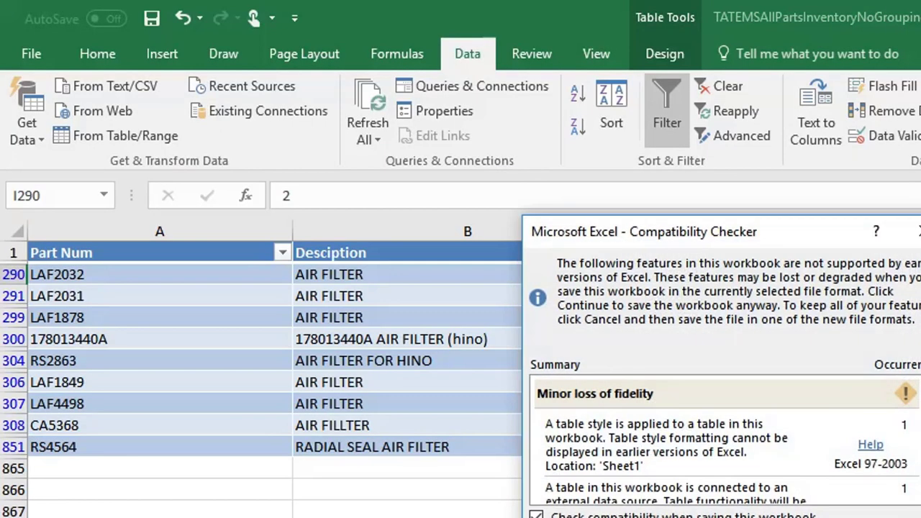
pyautogui.press('Return')
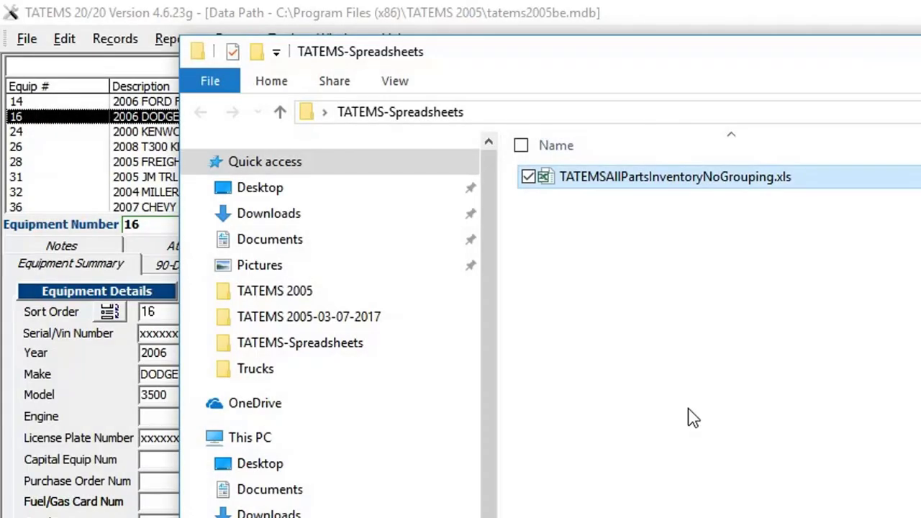
pyautogui.doubleClick(633, 180)
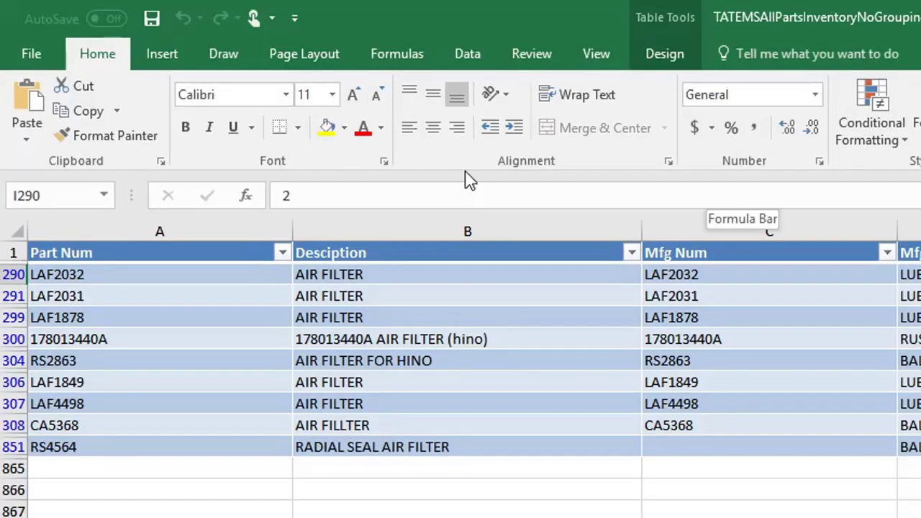
# Step: Review the parts table's external data properties, including its formatting and refresh layout settings, without changing them
pyautogui.click(468, 55)
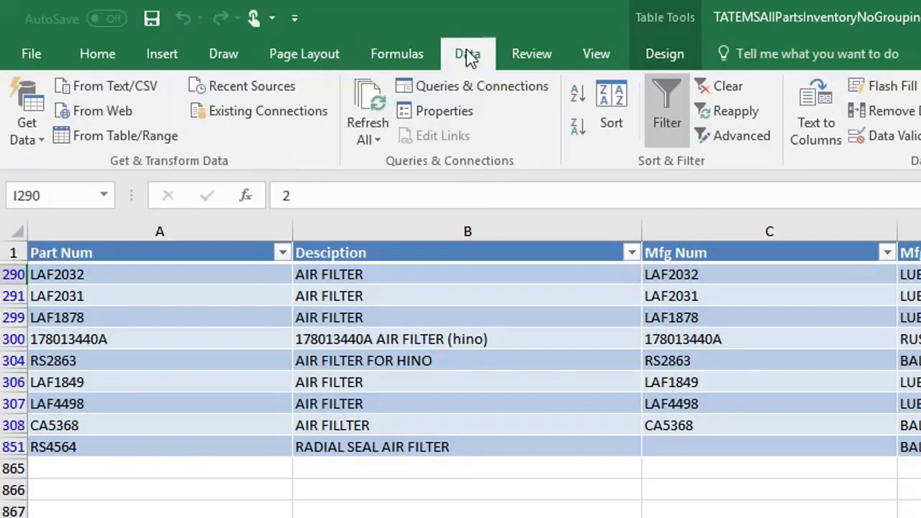
pyautogui.click(454, 119)
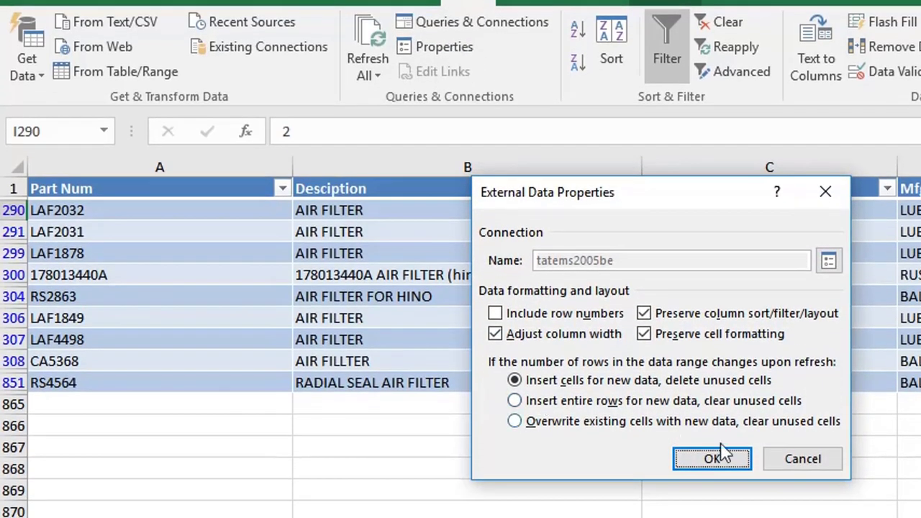
pyautogui.click(806, 461)
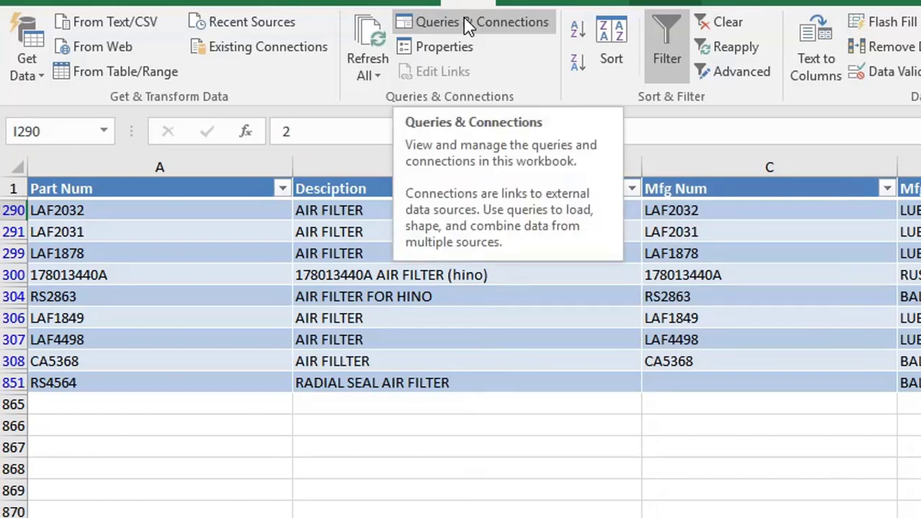
# Step: List the workbook's connections and review the usage properties of the tatems2005be connection
pyautogui.click(465, 20)
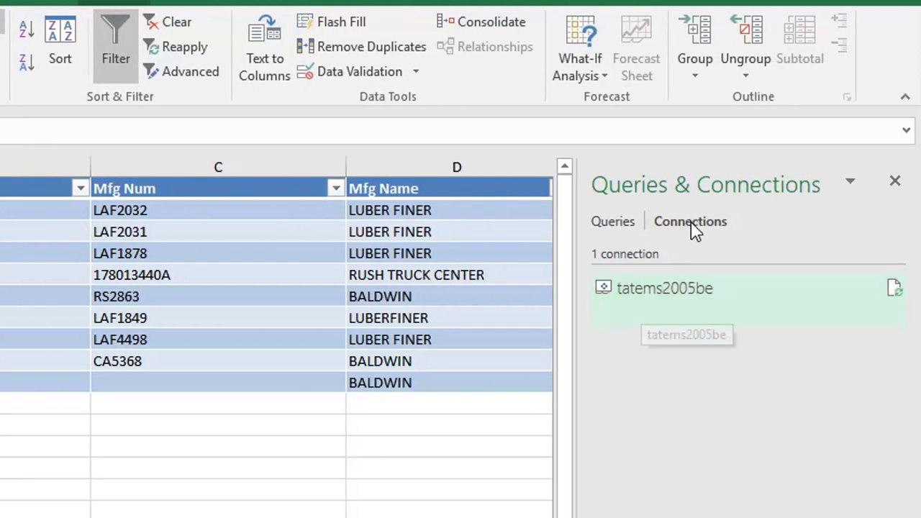
pyautogui.rightClick(670, 295)
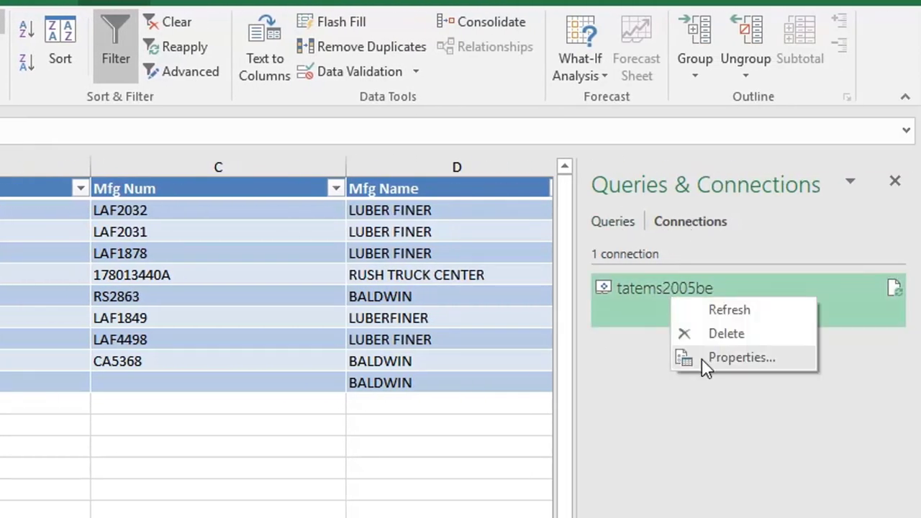
pyautogui.click(742, 357)
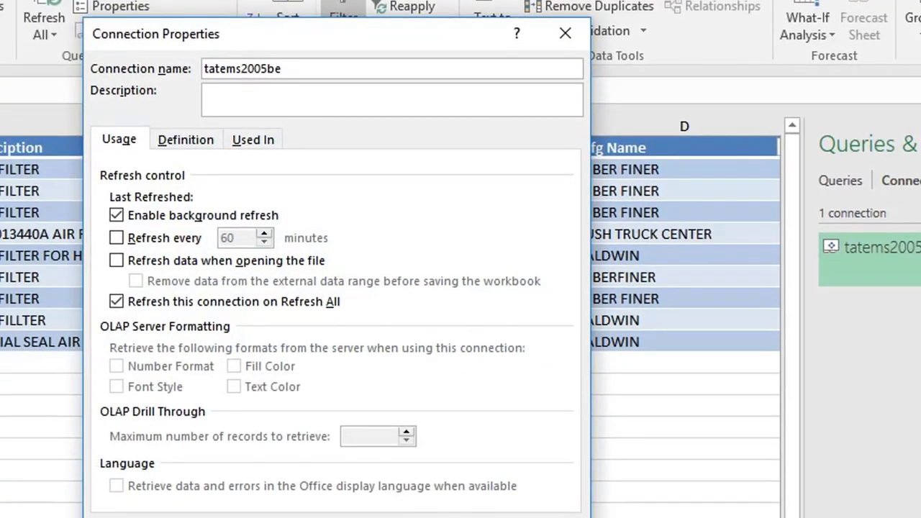
pyautogui.press('Escape')
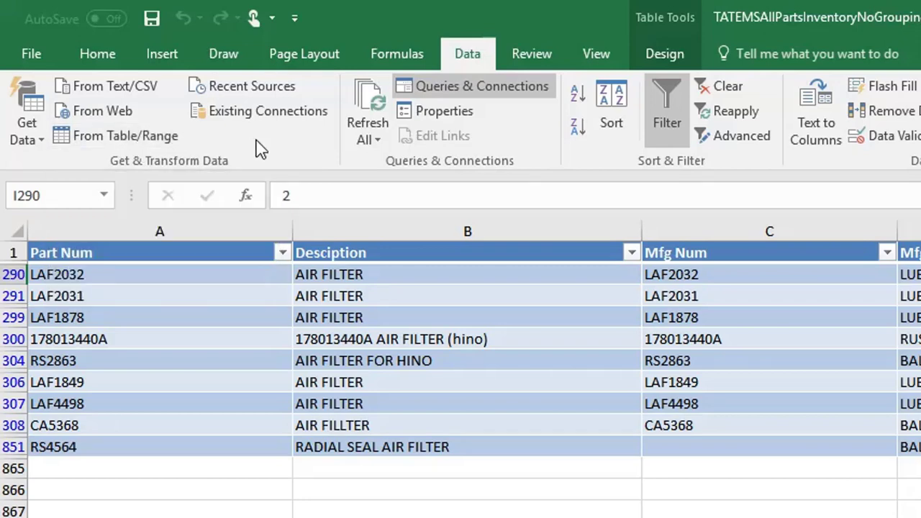
# Step: Import data from the Microsoft Access database tatems2005be.mdb in C:\Program Files (x86)\TATEMS 2005-old
pyautogui.click(29, 133)
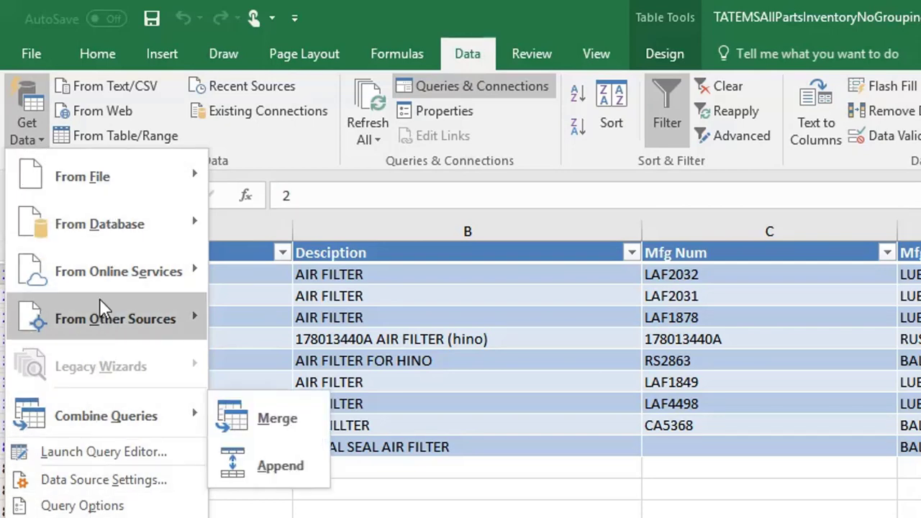
pyautogui.moveTo(107, 333)
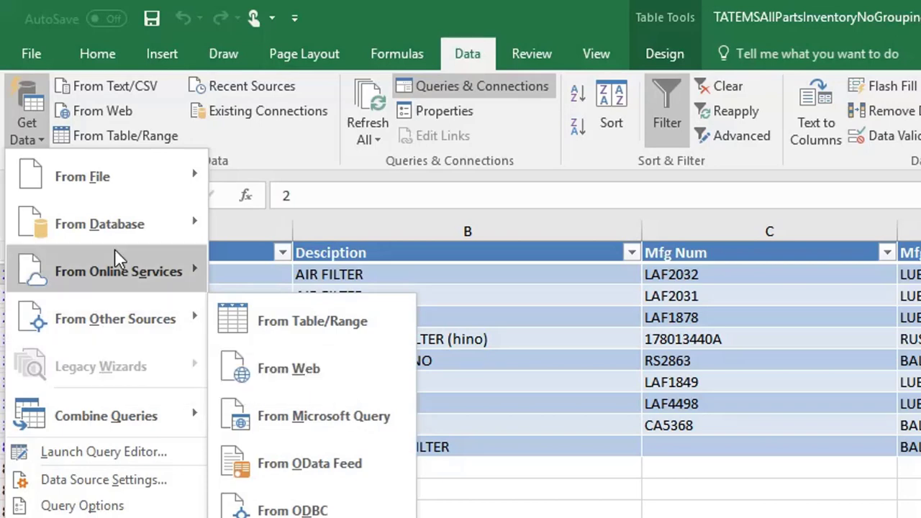
pyautogui.moveTo(125, 237)
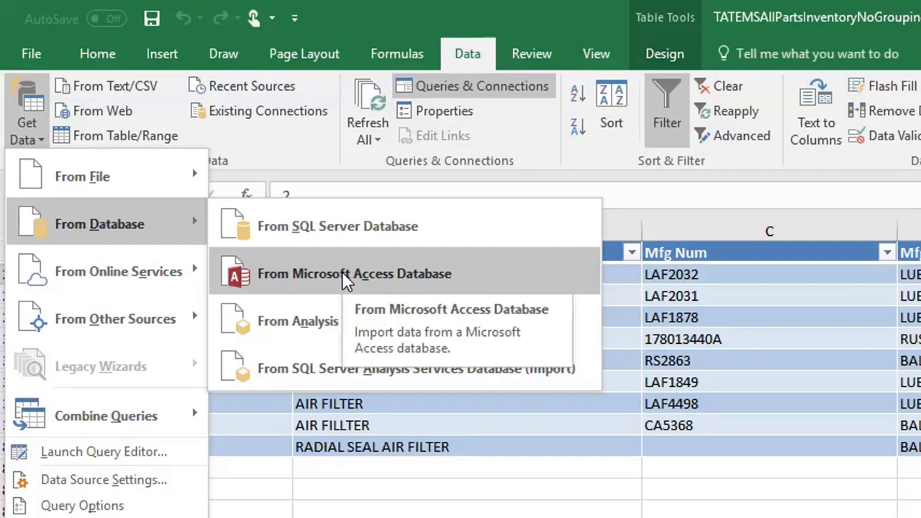
pyautogui.click(342, 274)
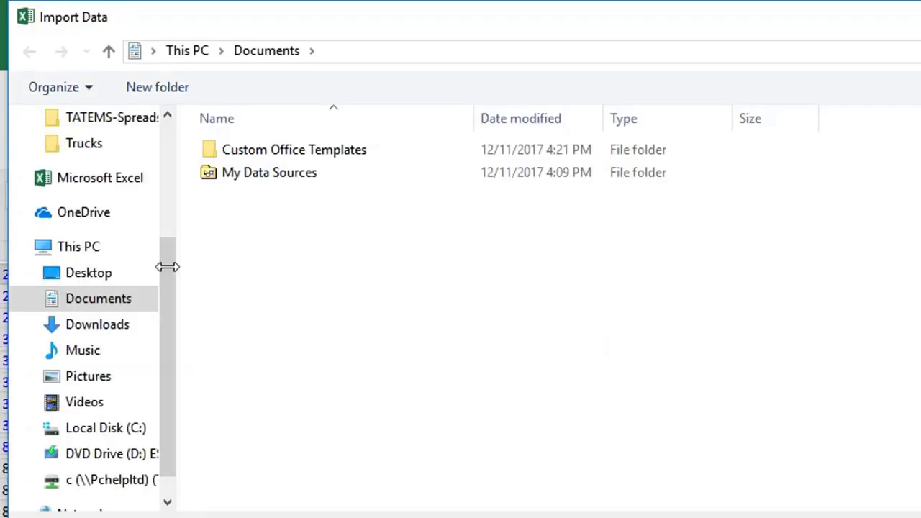
pyautogui.click(108, 428)
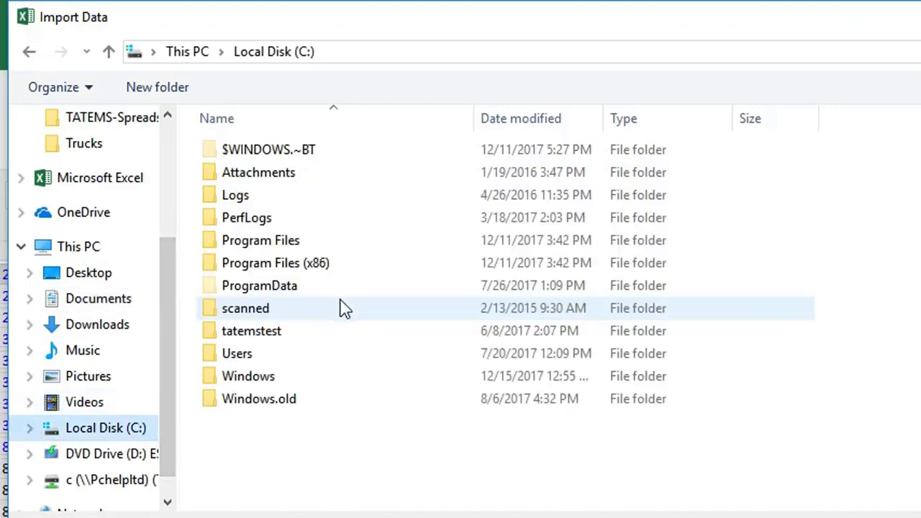
pyautogui.doubleClick(316, 264)
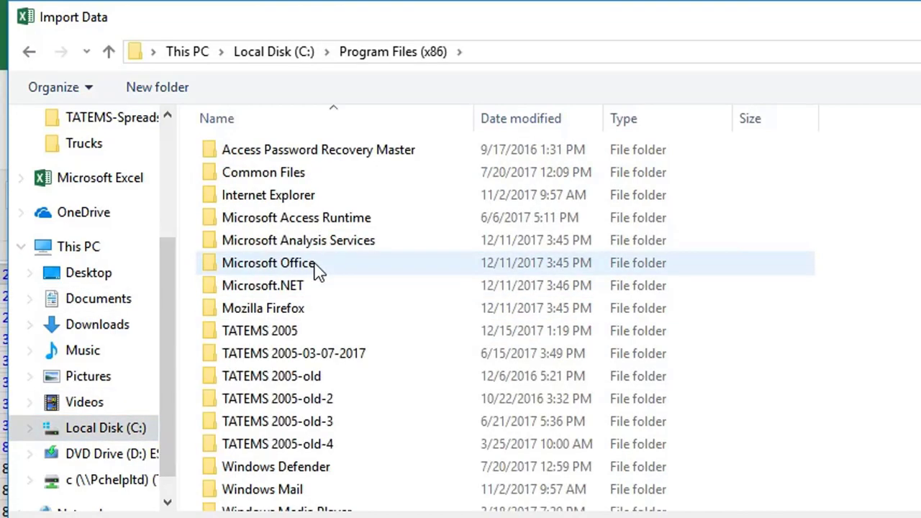
pyautogui.doubleClick(325, 377)
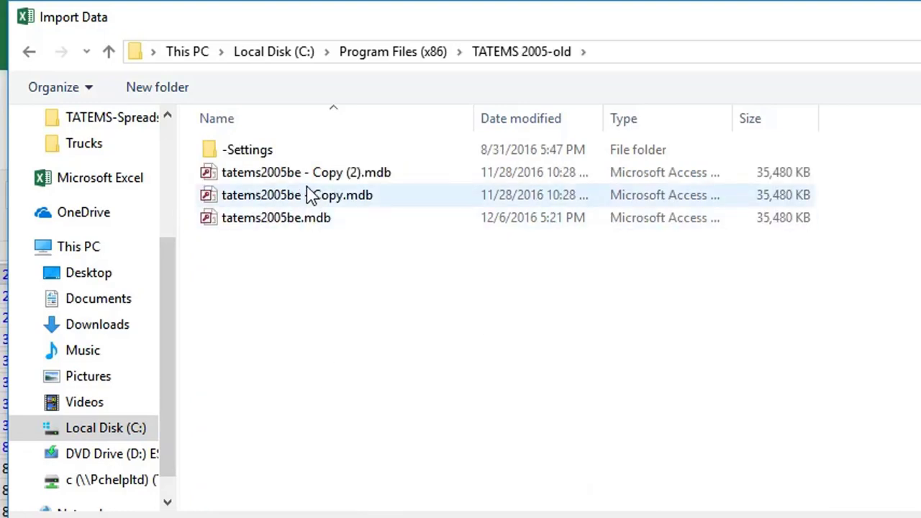
pyautogui.click(305, 219)
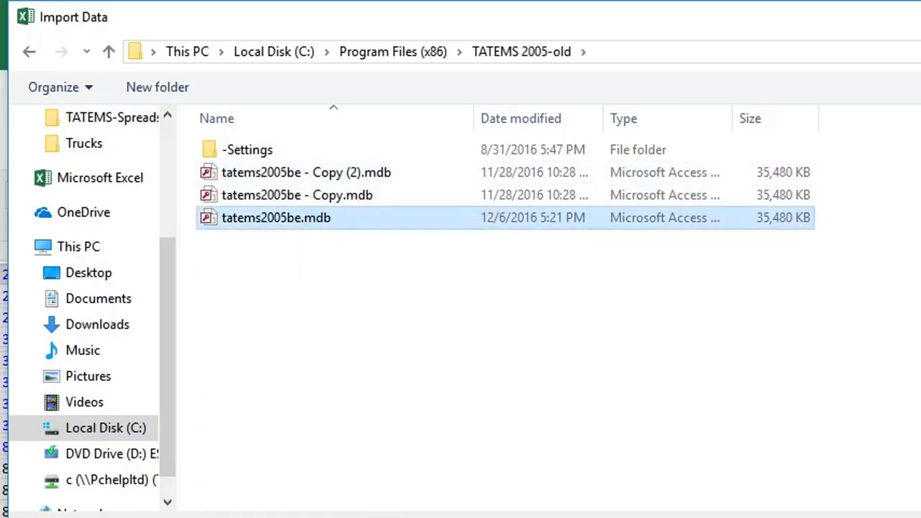
pyautogui.click(849, 514)
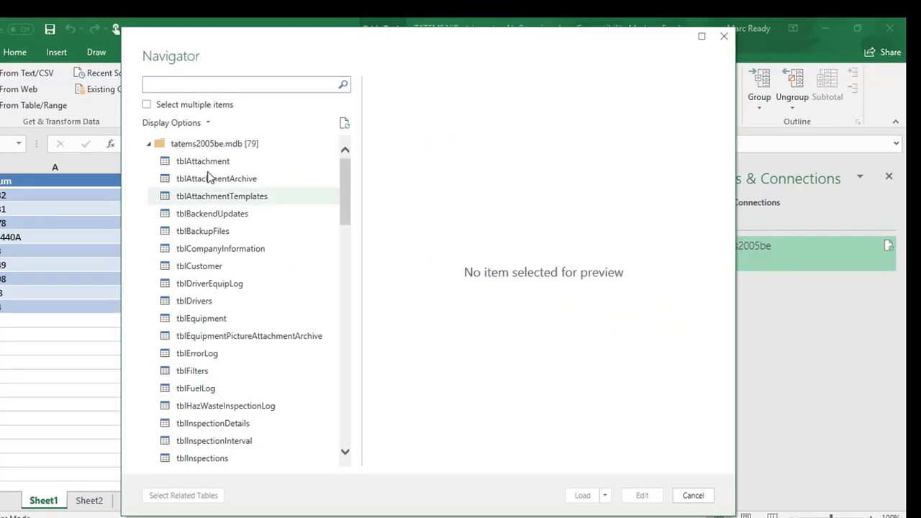
# Step: Select the tblAttachment table from the imported database and open it in the Query Editor
pyautogui.click(273, 188)
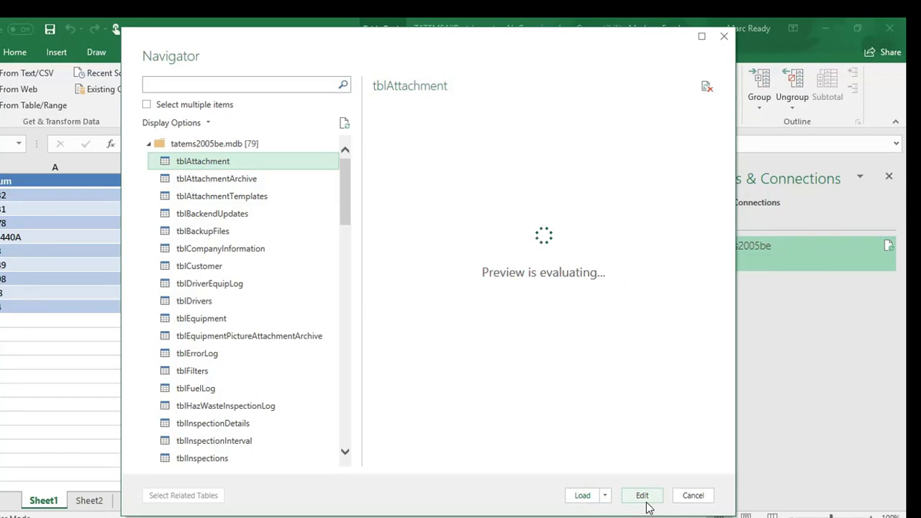
pyautogui.click(604, 495)
pyautogui.click(540, 498)
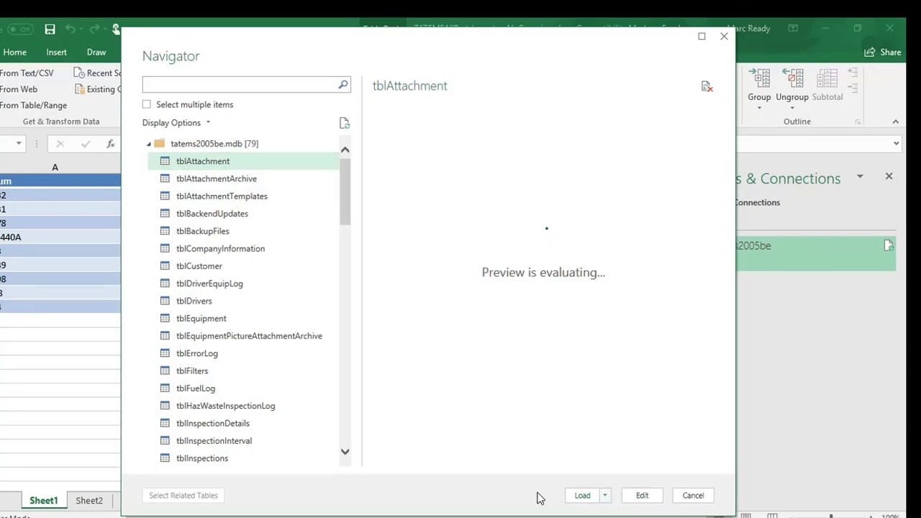
pyautogui.click(642, 496)
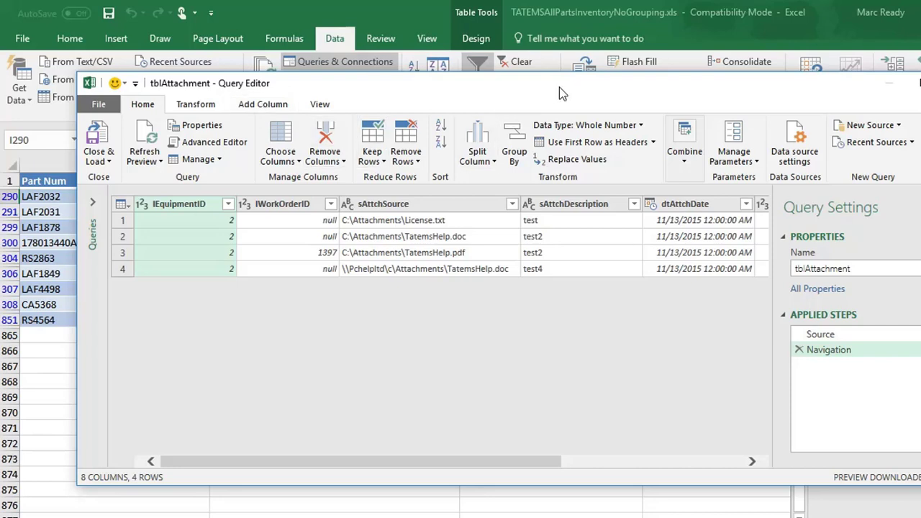
# Step: Examine the Query Editor's options for combining queries and managing parameters for tblAttachment
pyautogui.click(685, 161)
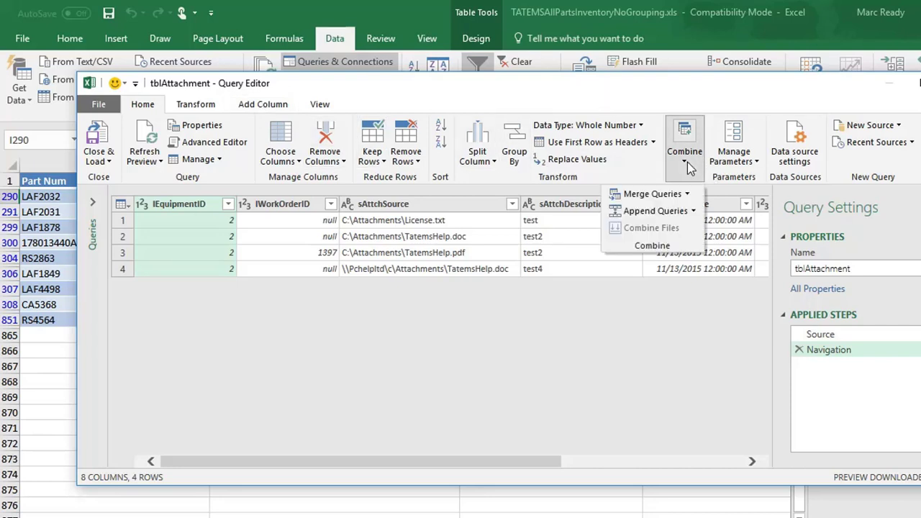
pyautogui.click(622, 81)
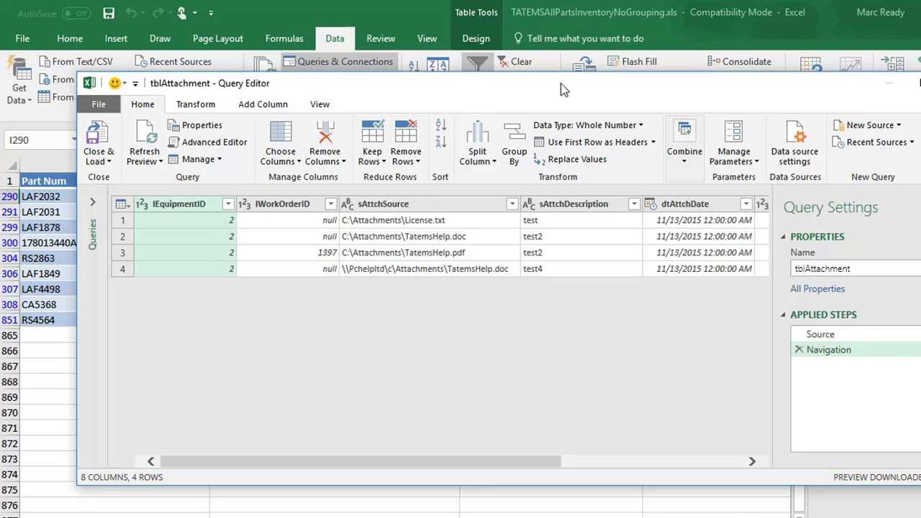
pyautogui.moveTo(563, 90); pyautogui.dragTo(555, 79)
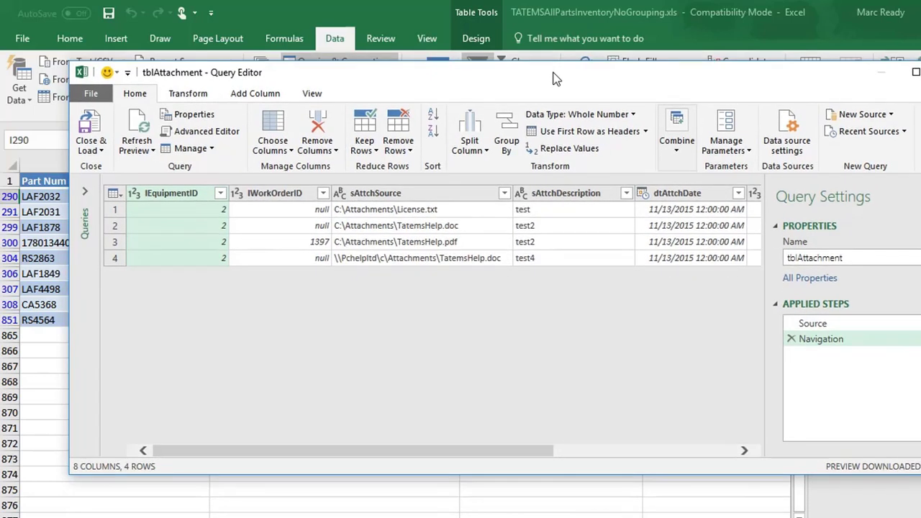
pyautogui.click(738, 144)
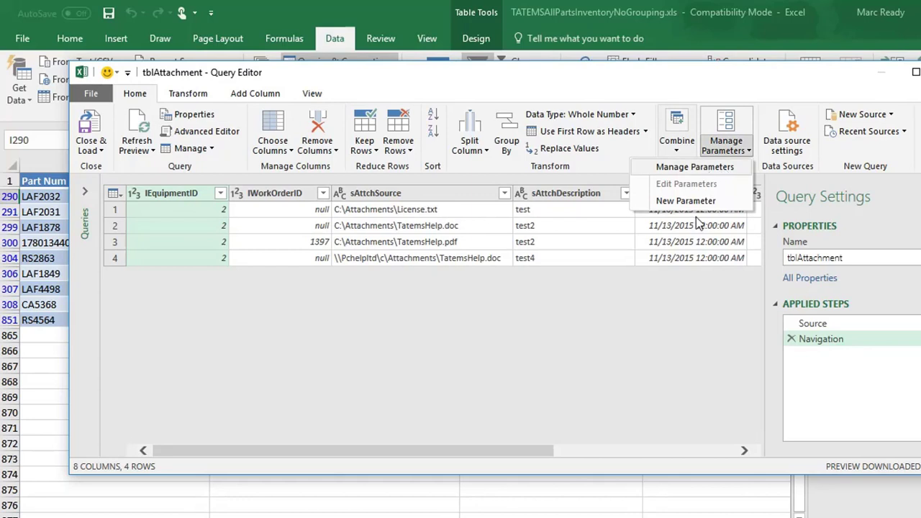
pyautogui.click(685, 83)
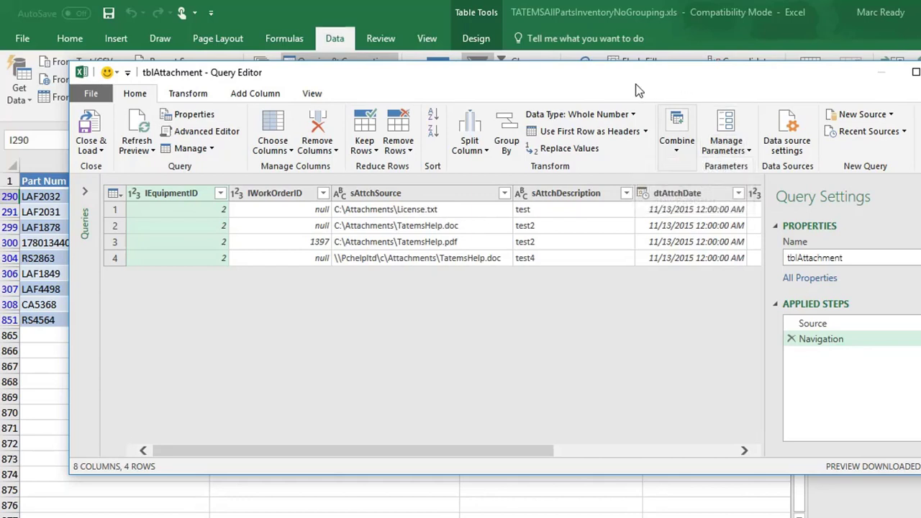